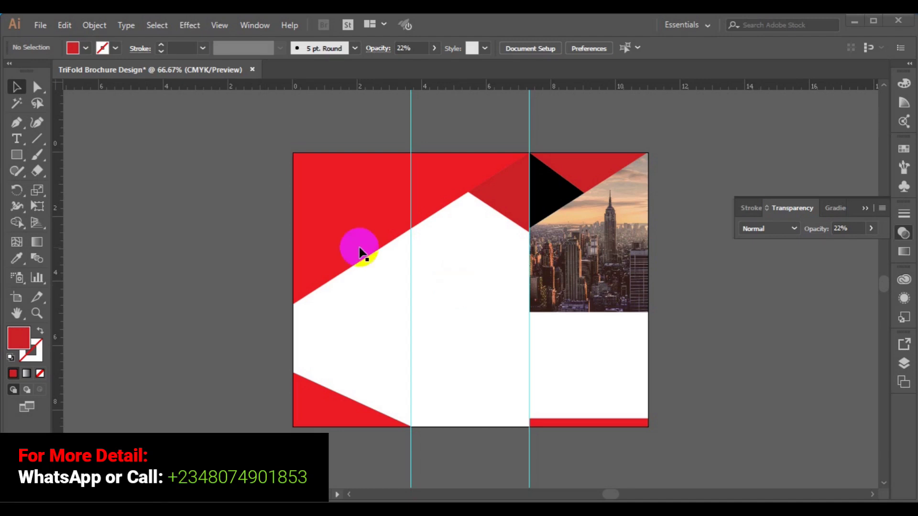
# Step: With nothing selected, set the default stroke to Black and the default fill to None
pyautogui.click(322, 278)
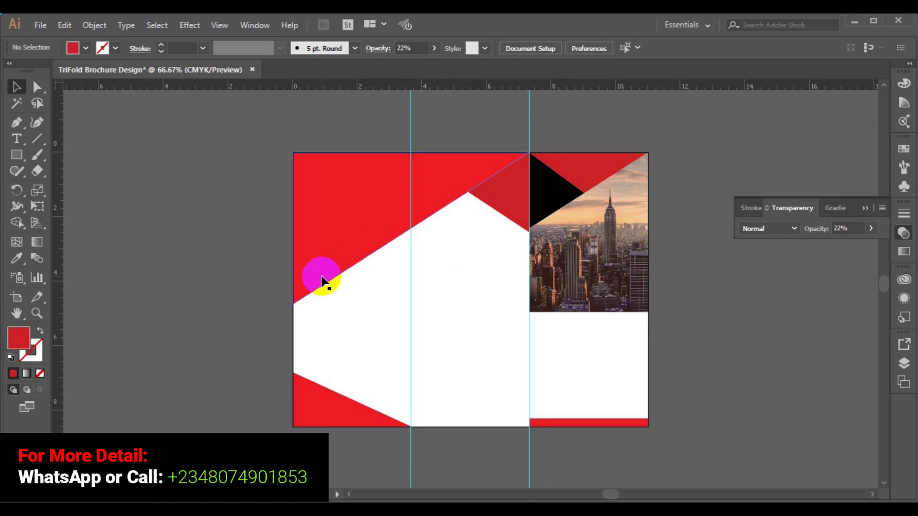
pyautogui.click(159, 149)
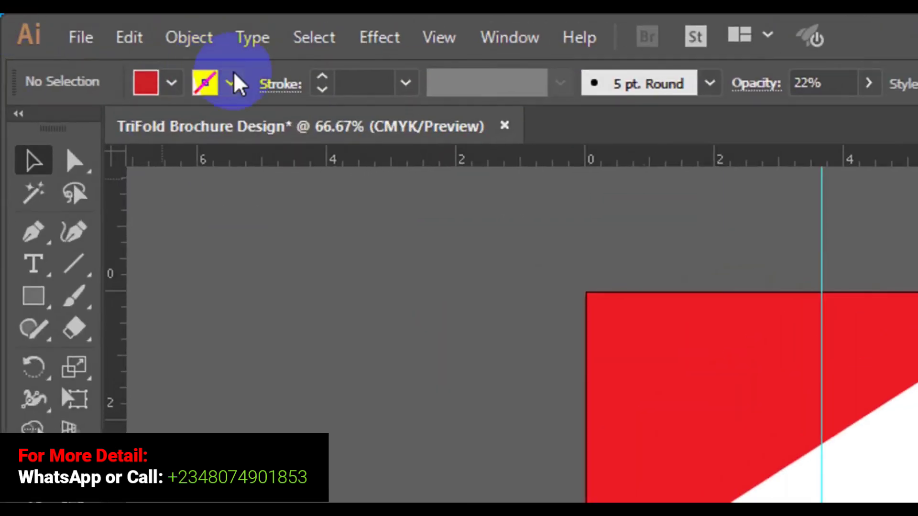
pyautogui.click(231, 83)
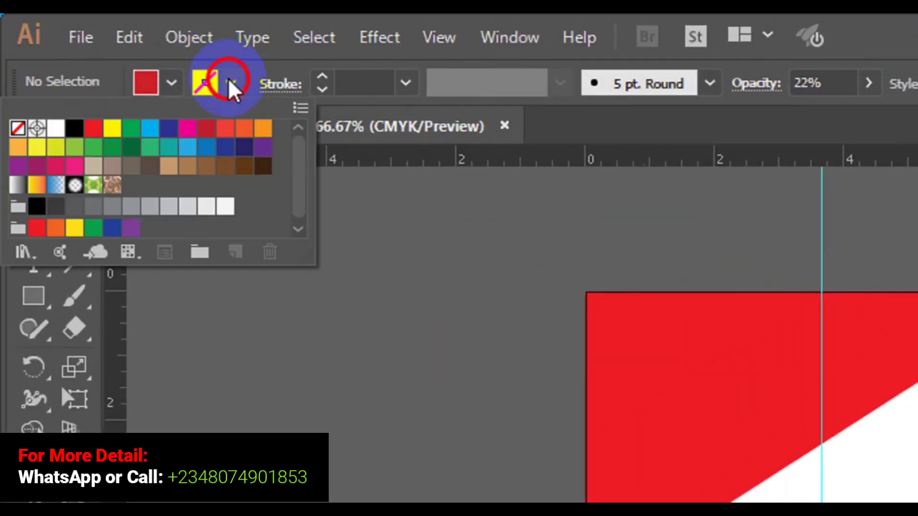
pyautogui.click(74, 130)
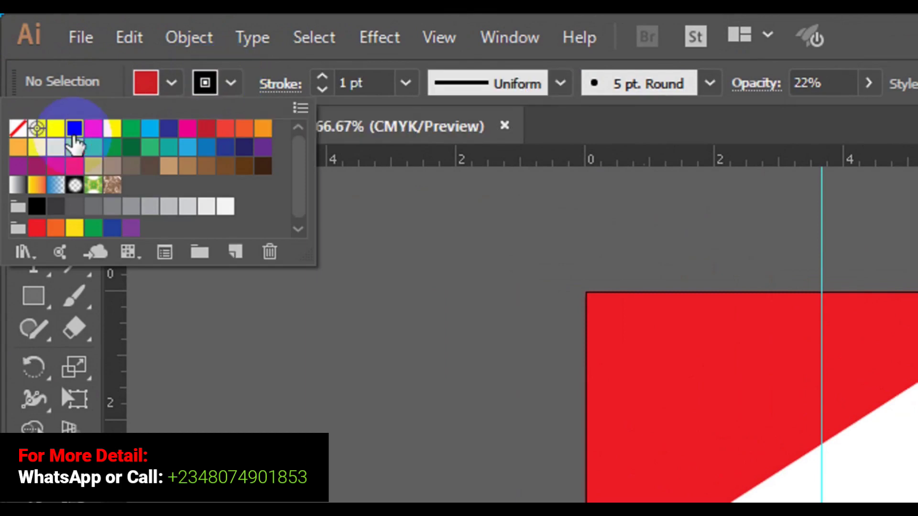
pyautogui.click(170, 85)
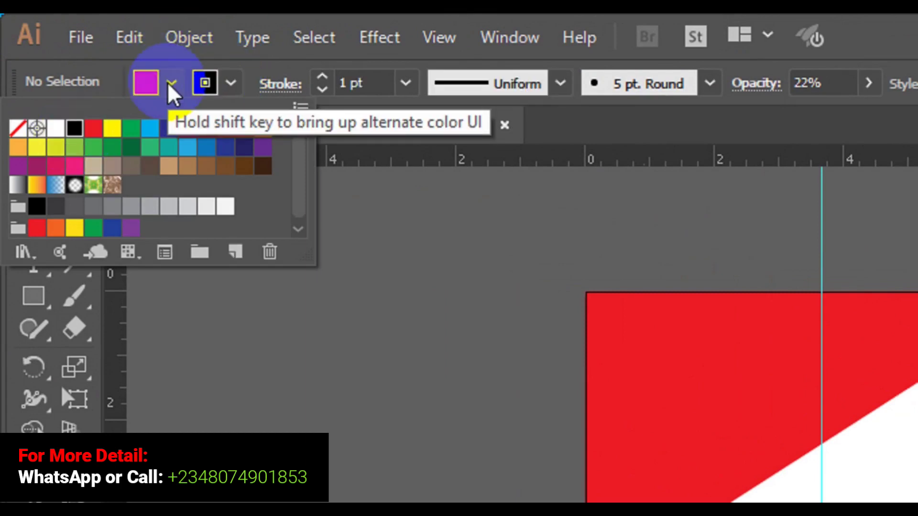
pyautogui.click(171, 84)
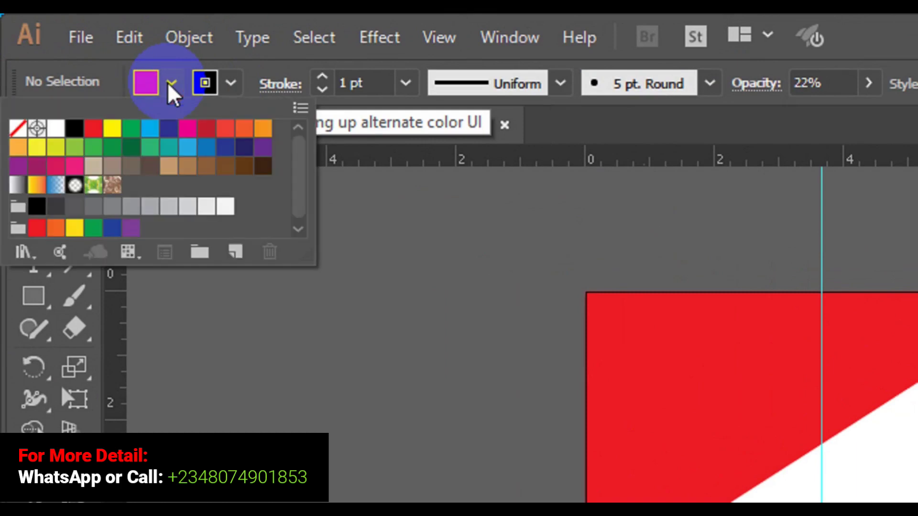
pyautogui.click(18, 128)
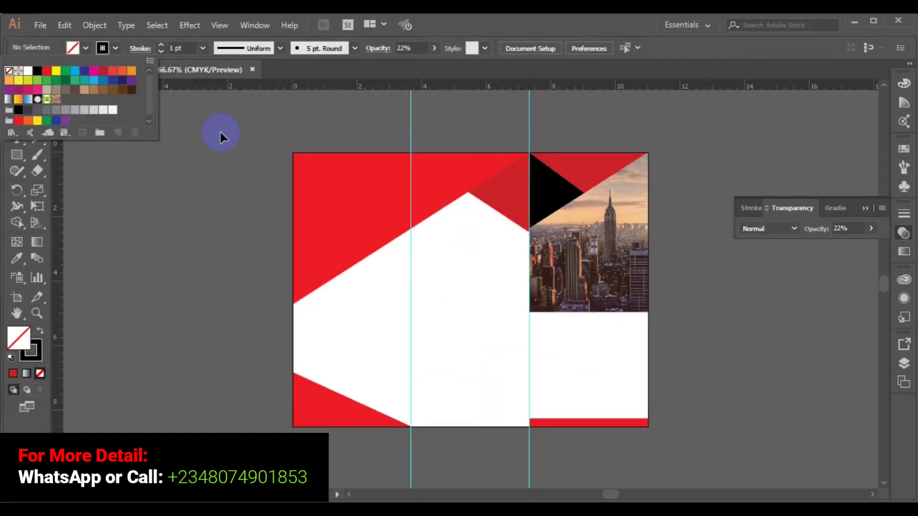
pyautogui.moveTo(819, 399)
pyautogui.mouseDown()
pyautogui.moveTo(820, 410)
pyautogui.moveTo(719, 423)
pyautogui.mouseUp()
# Step: Give the large red angled shape a black stroke and remove its red fill
pyautogui.click(360, 220)
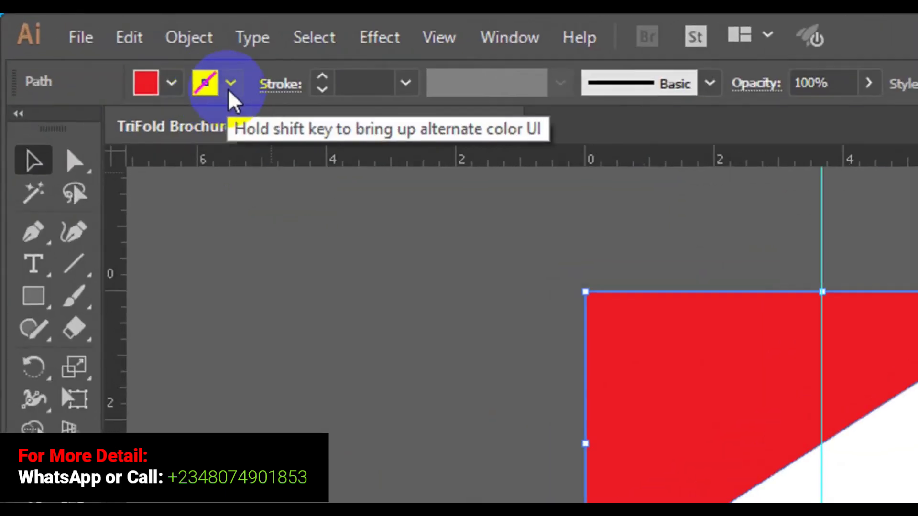
pyautogui.click(230, 88)
pyautogui.click(72, 130)
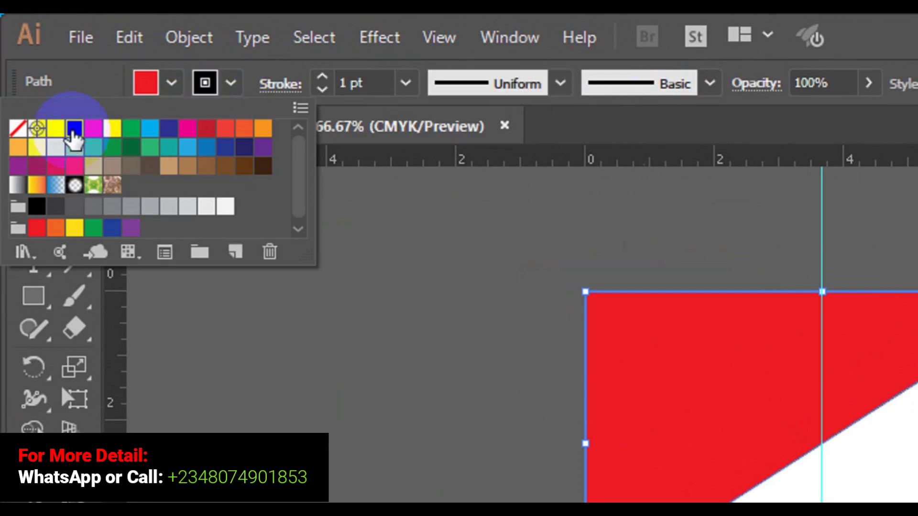
pyautogui.click(171, 84)
pyautogui.click(171, 84)
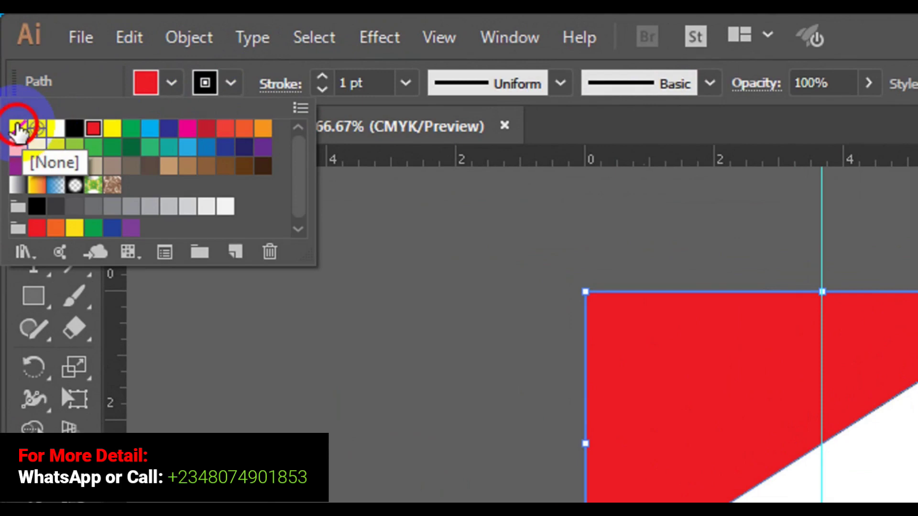
pyautogui.click(19, 132)
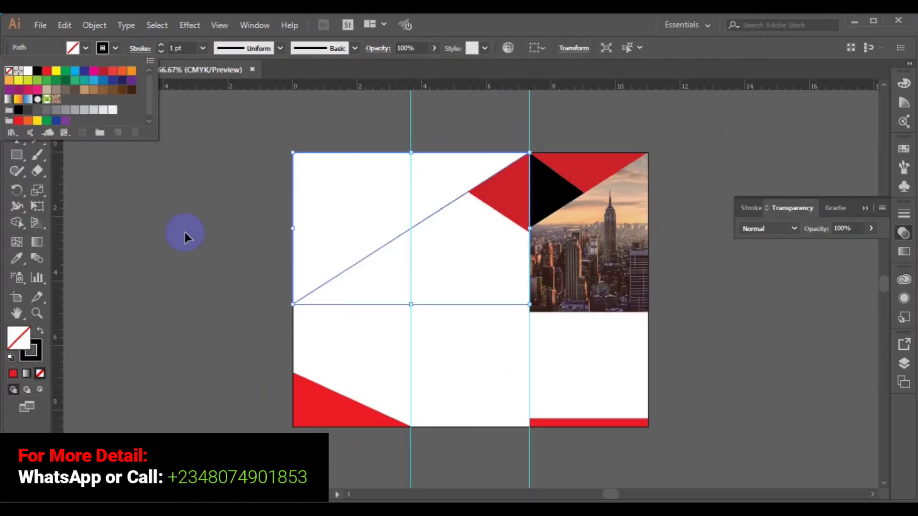
pyautogui.click(212, 266)
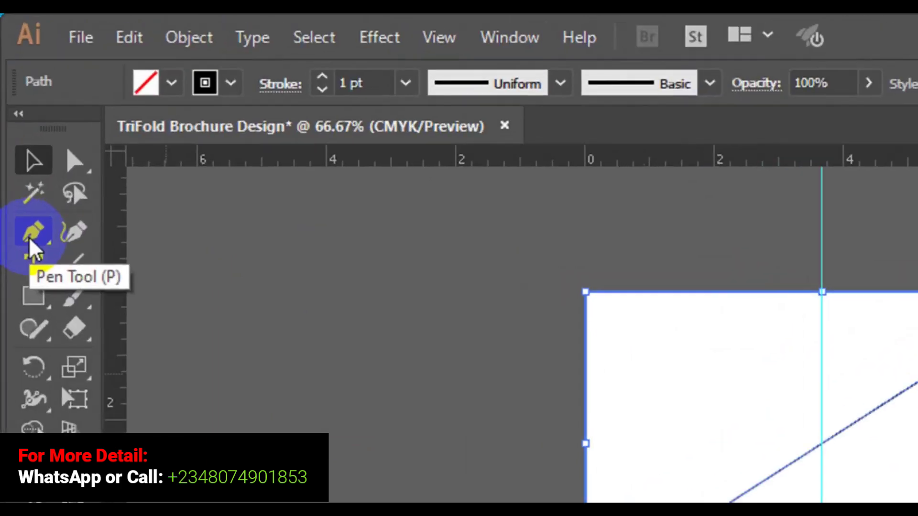
# Step: Draw a Pen line from just above the top-left corner down to the first fold guide
pyautogui.click(28, 210)
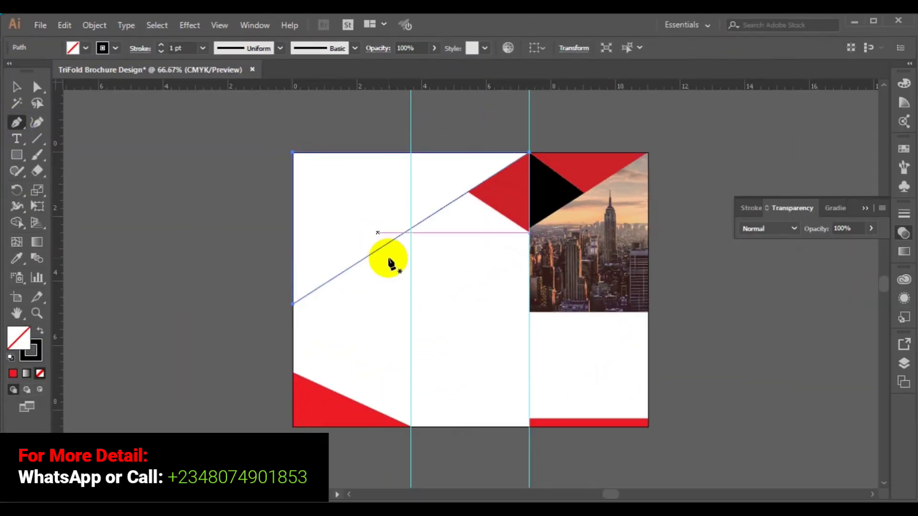
pyautogui.click(293, 154)
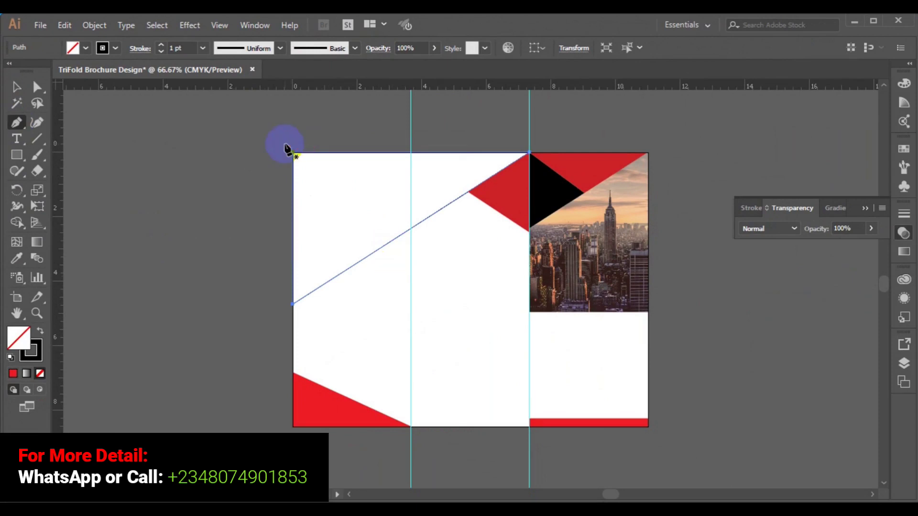
pyautogui.click(285, 144)
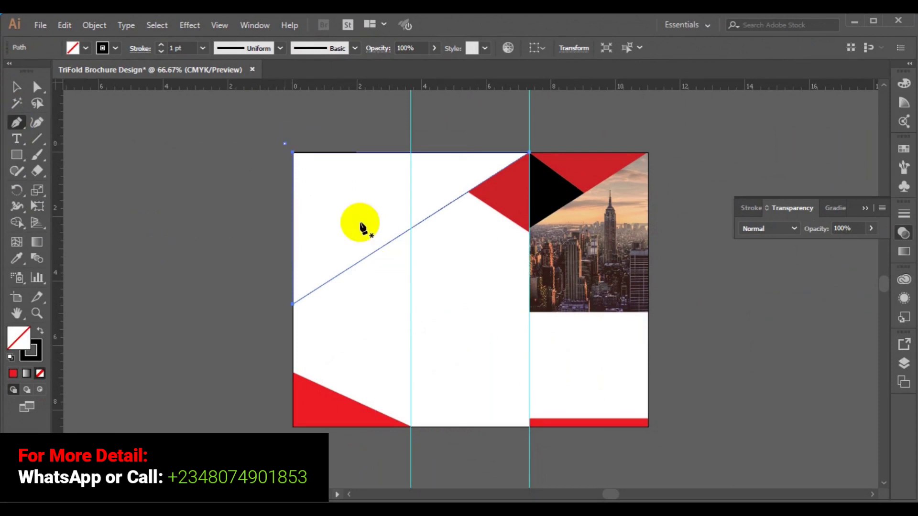
pyautogui.click(410, 262)
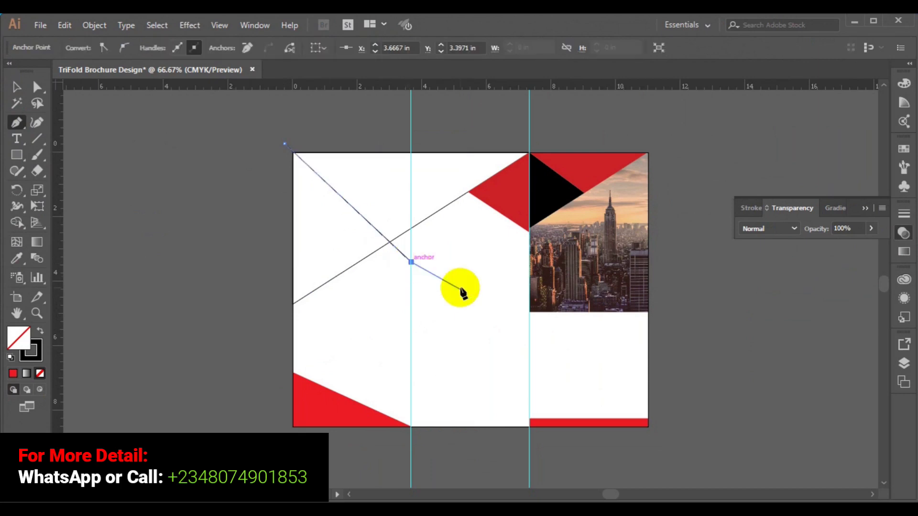
pyautogui.press('ctrl')
pyautogui.keyDown('ctrl'); pyautogui.click(462, 293); pyautogui.keyUp('ctrl')
pyautogui.click(17, 90)
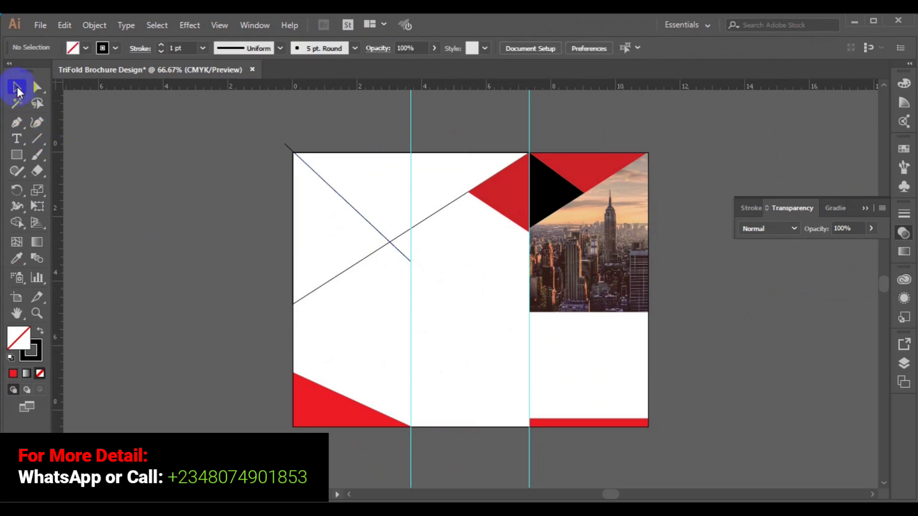
pyautogui.hotkey('ctrl', '1')
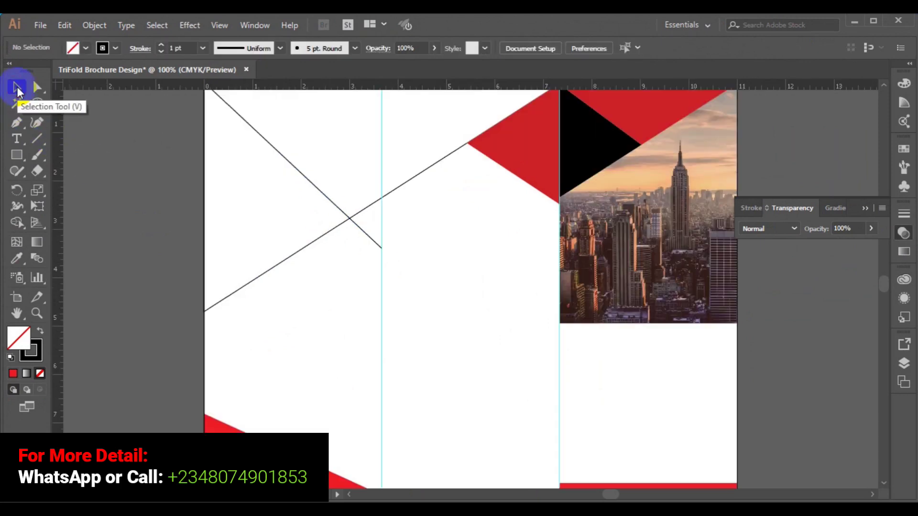
# Step: Zoom to 150% and scroll to frame the top of the left two panels
pyautogui.hotkey('ctrl', '+')
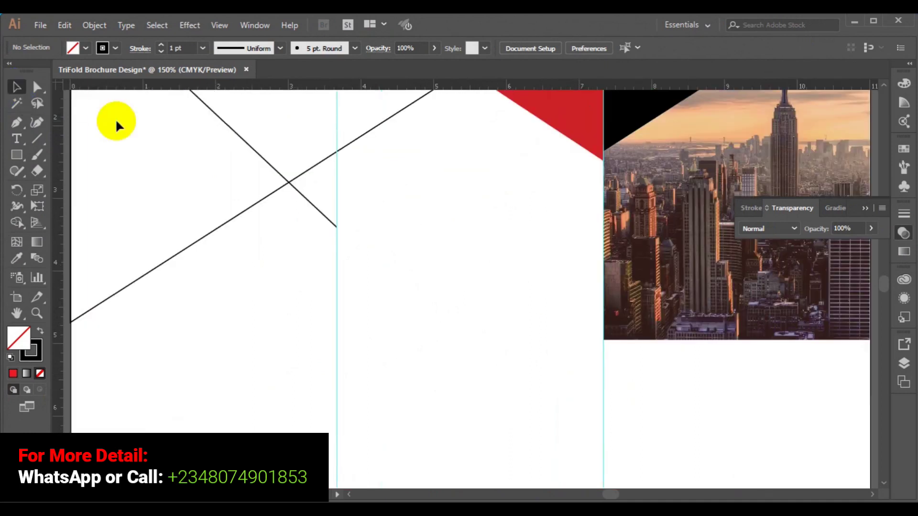
pyautogui.click(349, 495)
pyautogui.click(350, 495)
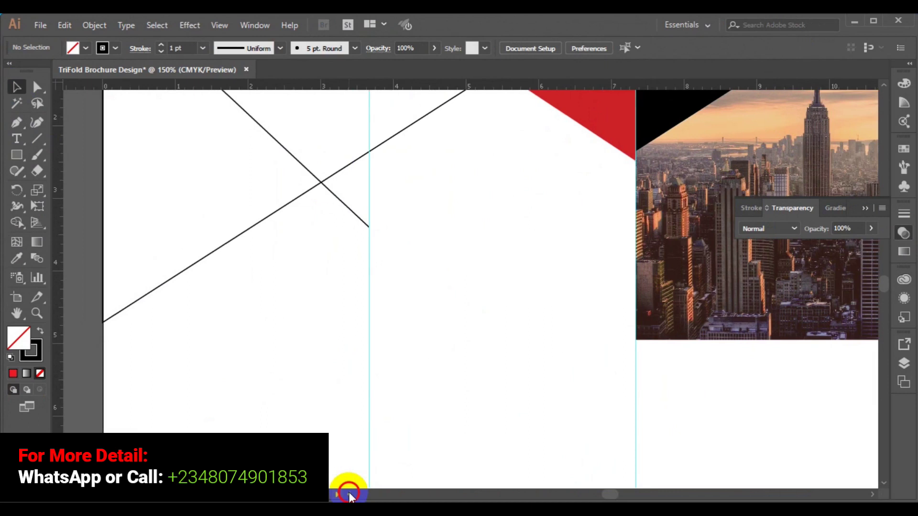
pyautogui.click(349, 495)
pyautogui.click(349, 495)
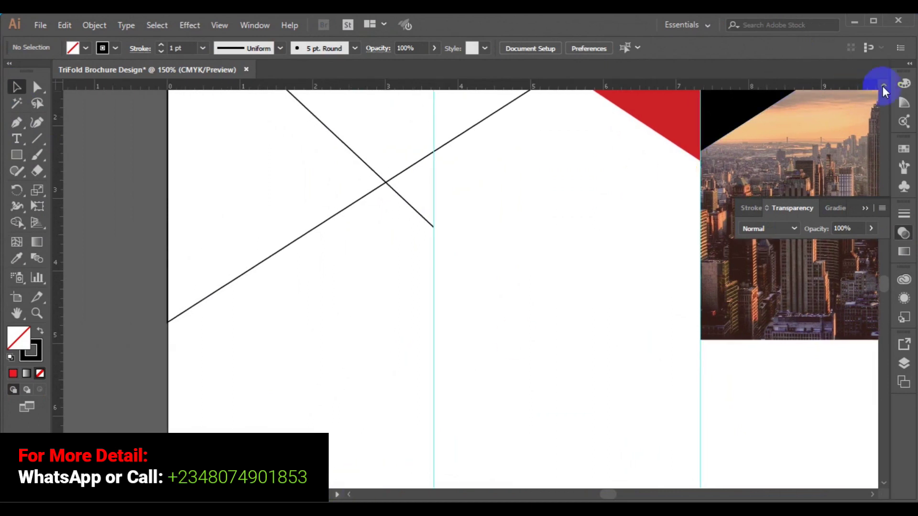
pyautogui.click(884, 86)
pyautogui.click(884, 86)
pyautogui.click(884, 86)
pyautogui.click(883, 86)
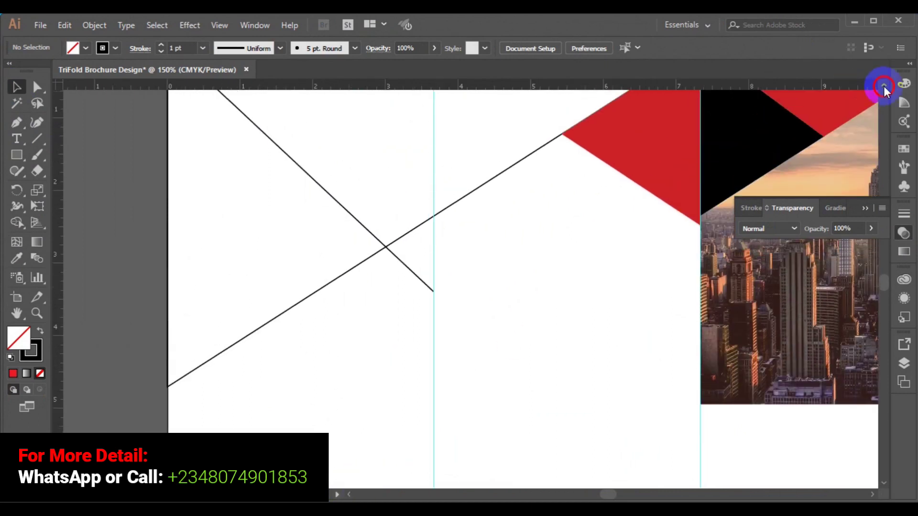
pyautogui.click(883, 86)
pyautogui.click(883, 86)
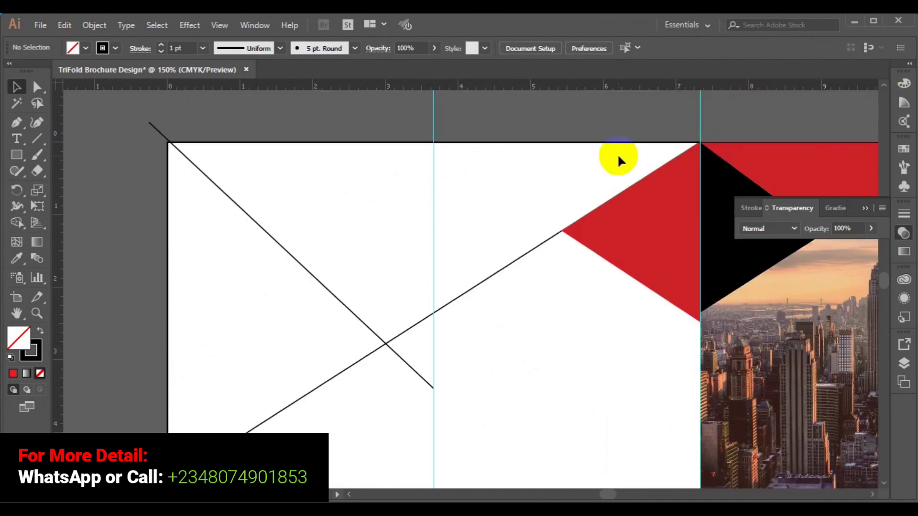
# Step: Nudge the short diagonal slightly down and select it together with the long angled line
pyautogui.click(299, 261)
pyautogui.moveTo(299, 261); pyautogui.dragTo(299, 269)
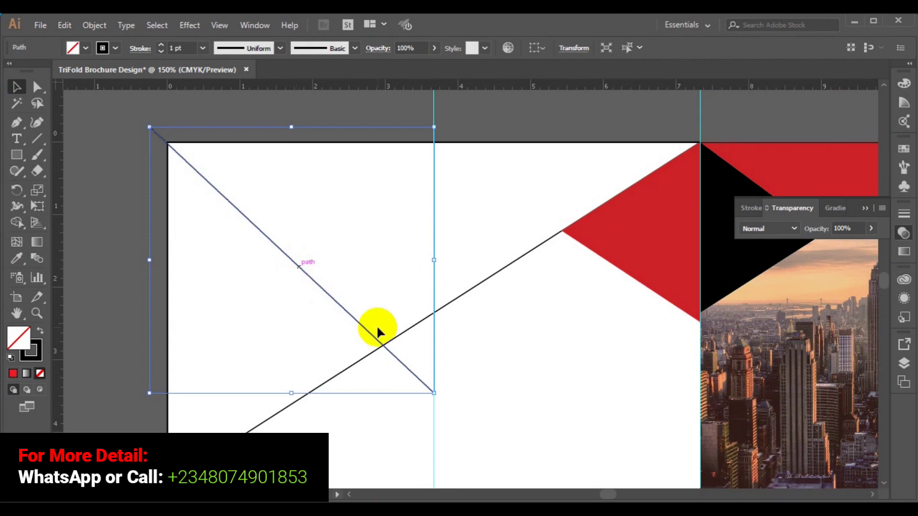
pyautogui.click(495, 273)
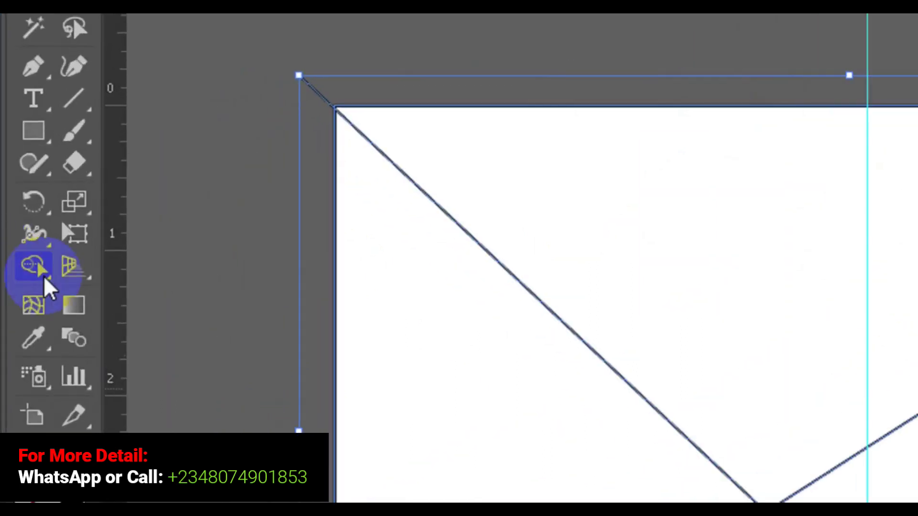
pyautogui.click(19, 224)
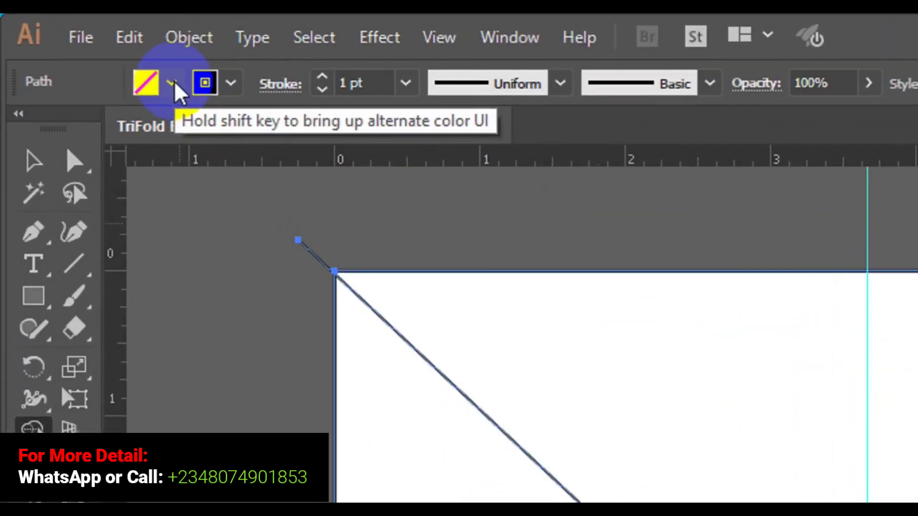
# Step: Set the fill to Black and build solid shapes from the left and top triangle regions
pyautogui.click(87, 48)
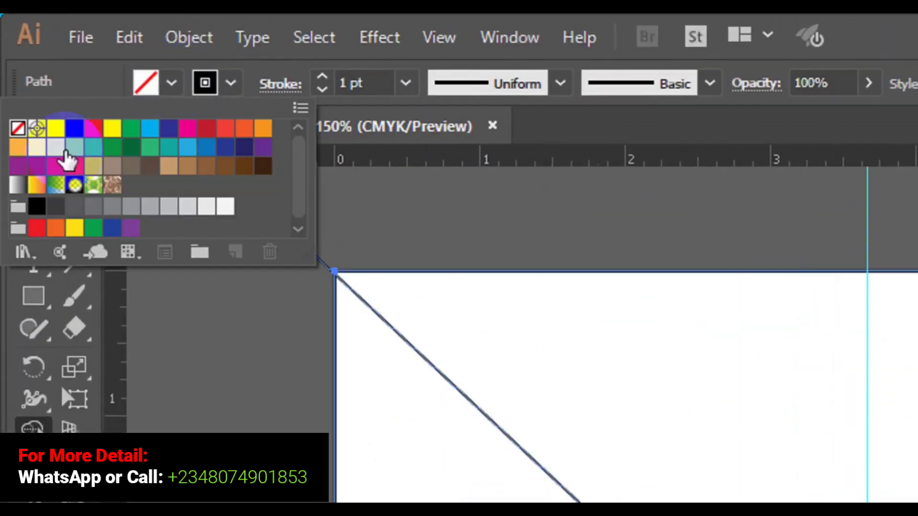
pyautogui.click(75, 130)
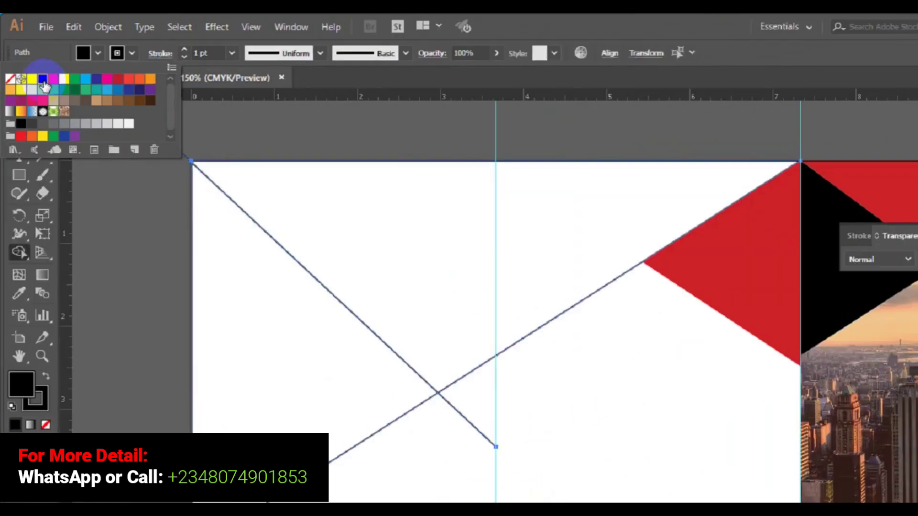
pyautogui.click(229, 270)
pyautogui.click(227, 268)
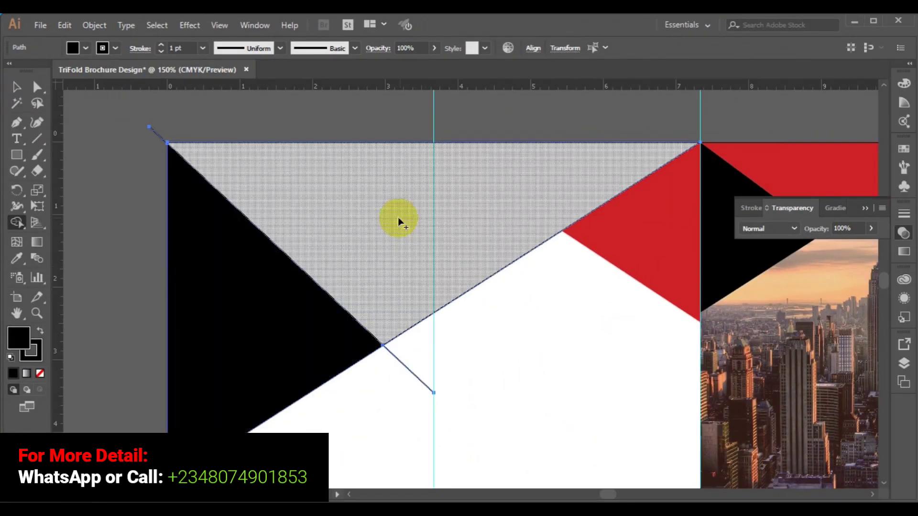
pyautogui.click(398, 219)
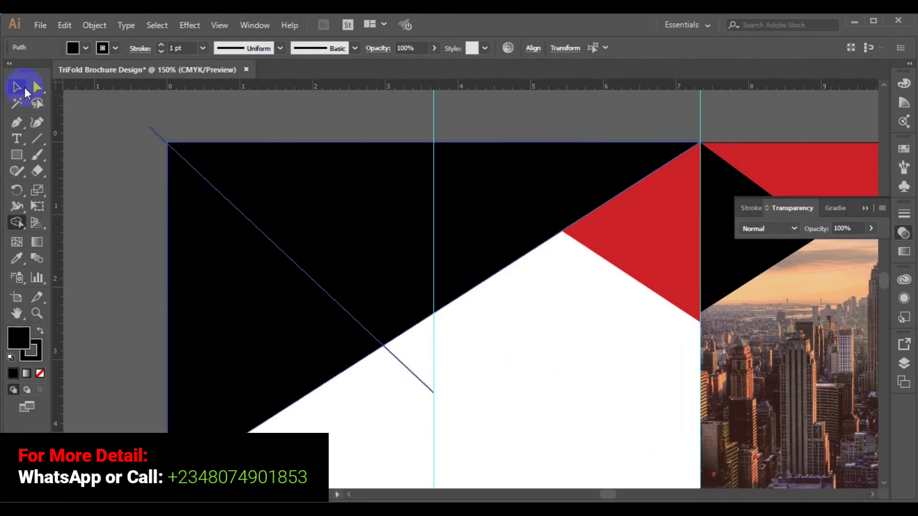
pyautogui.click(20, 88)
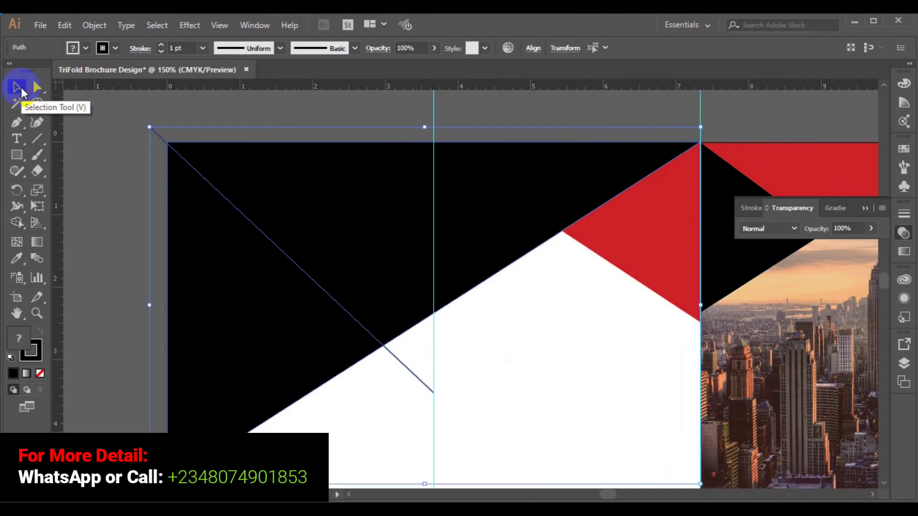
# Step: Delete the stray corner line and the short leftover diagonal, then fit the artboard in view
pyautogui.click(97, 149)
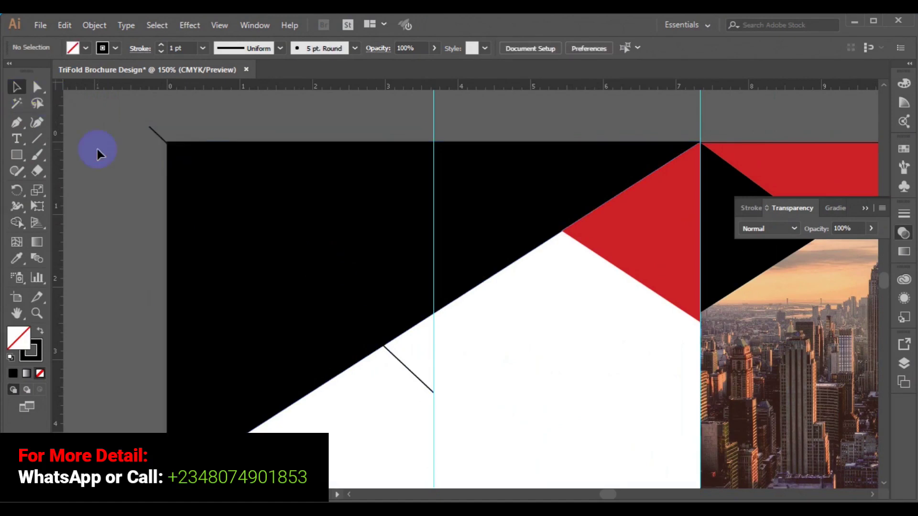
pyautogui.click(164, 144)
pyautogui.press('Delete')
pyautogui.click(418, 377)
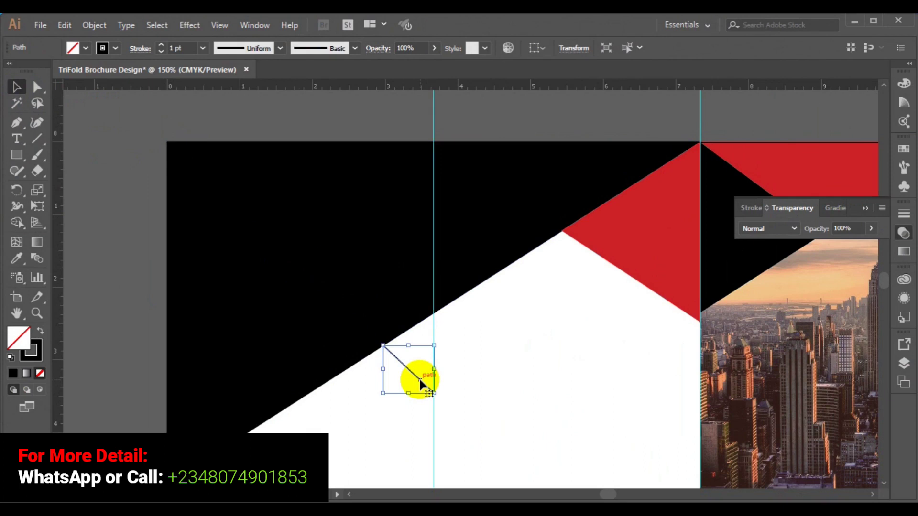
pyautogui.press('Delete')
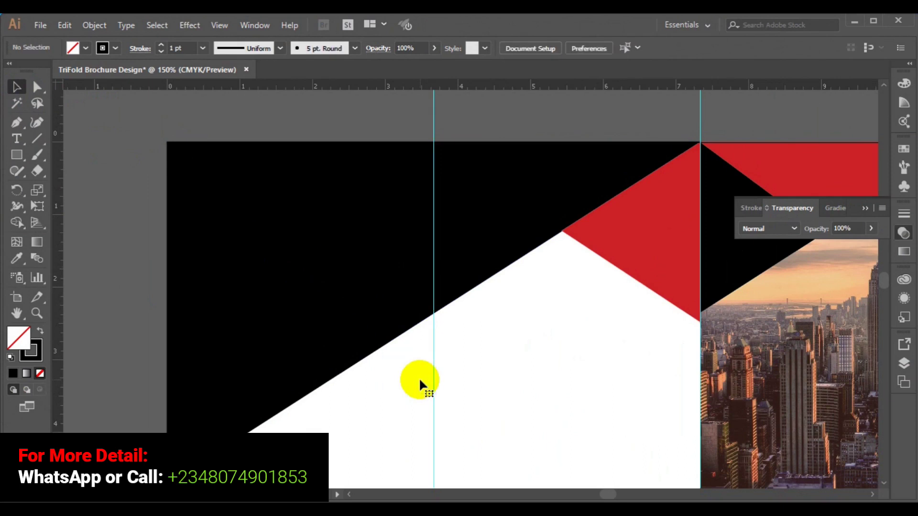
pyautogui.click(442, 283)
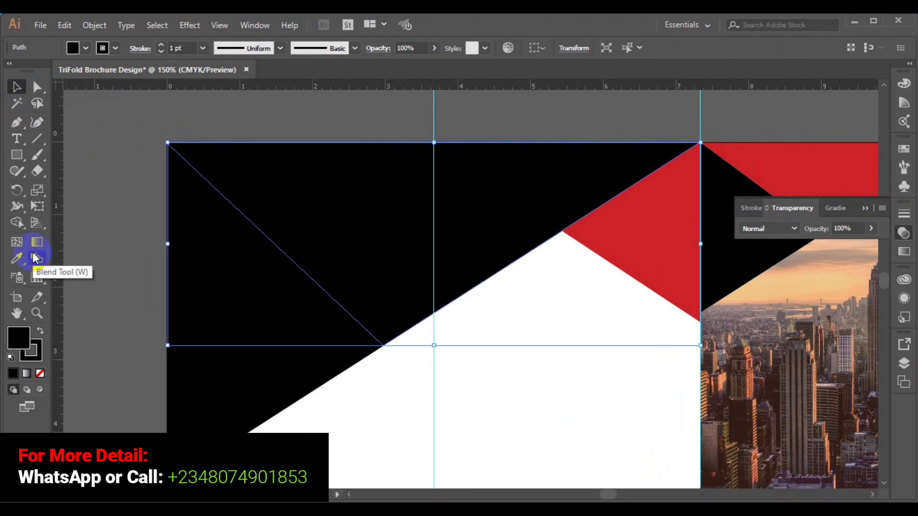
pyautogui.hotkey('ctrl', '0')
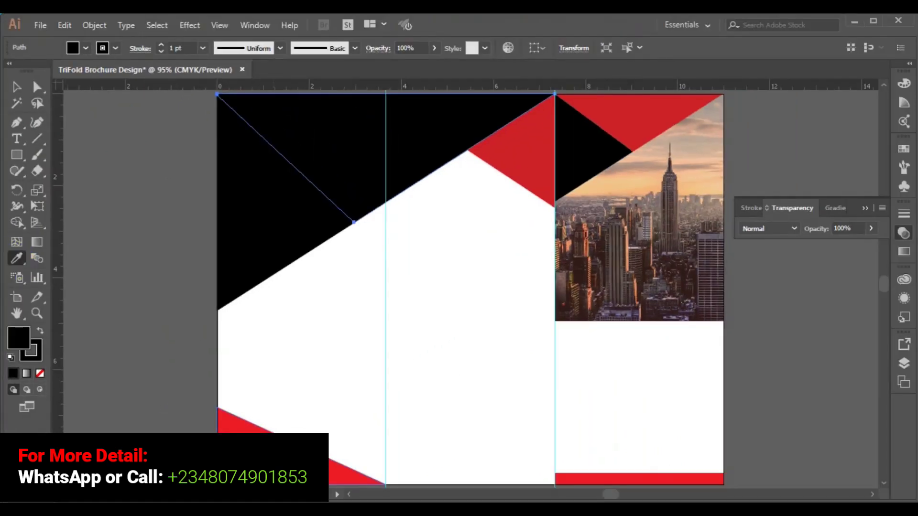
# Step: Recolour the top black triangle red by sampling an existing red shape with the Eyedropper
pyautogui.click(239, 421)
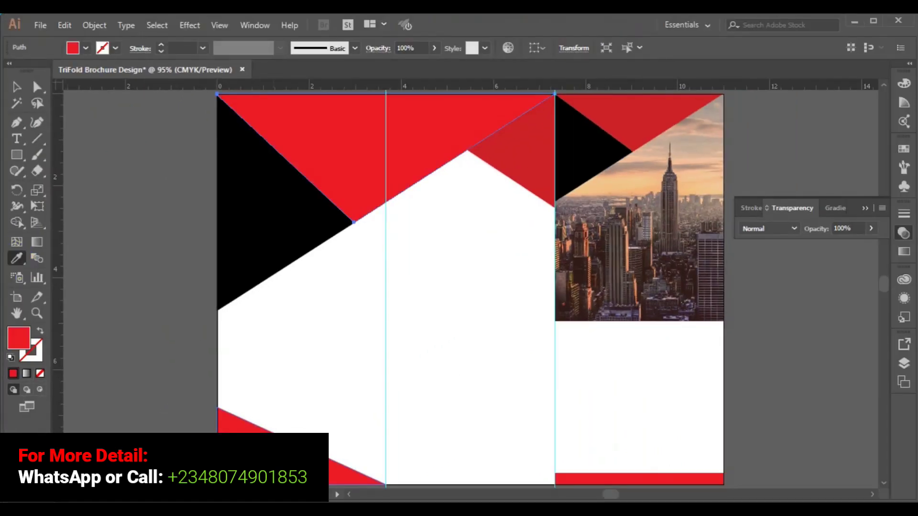
pyautogui.click(17, 89)
pyautogui.click(206, 306)
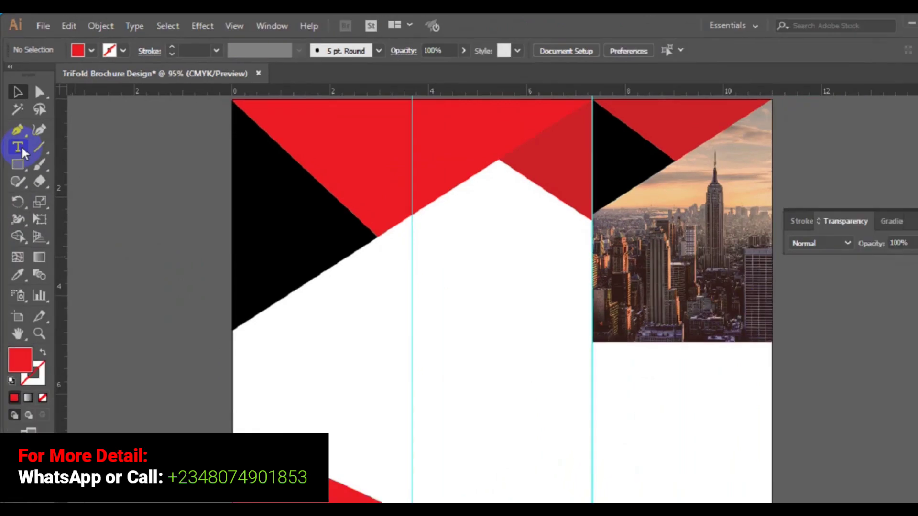
# Step: Add the two-line text 'EXCEL GRAPHICS' / 'AND MULTIMEDIA' below the city photo and select it
pyautogui.click(21, 145)
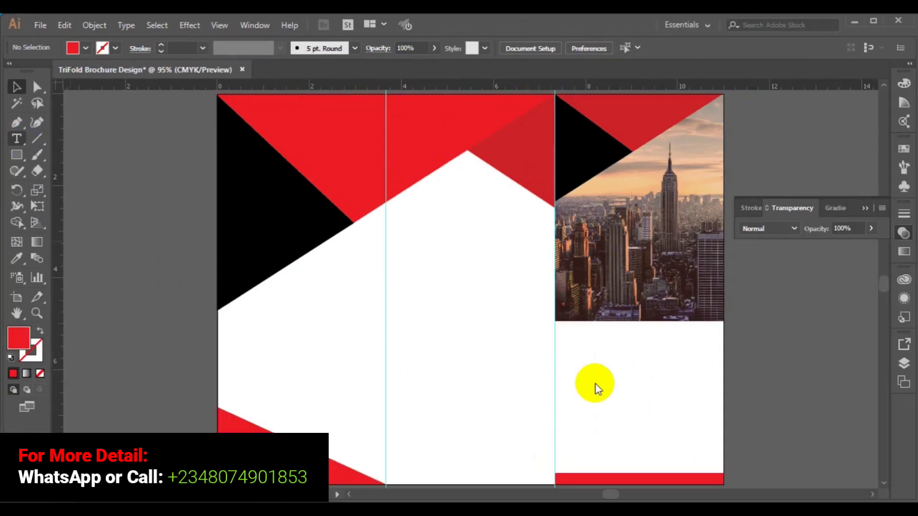
pyautogui.click(597, 387)
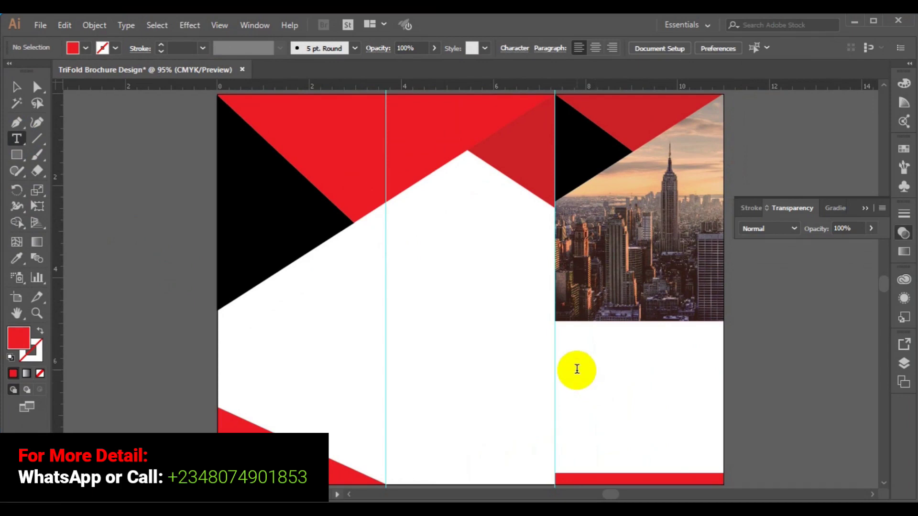
pyautogui.click(577, 369)
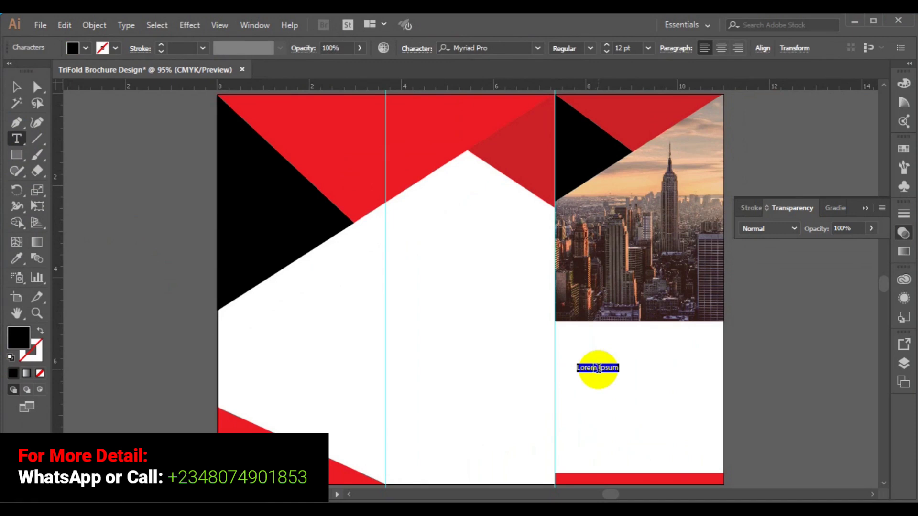
pyautogui.write('EXCEL GRAPHICS')
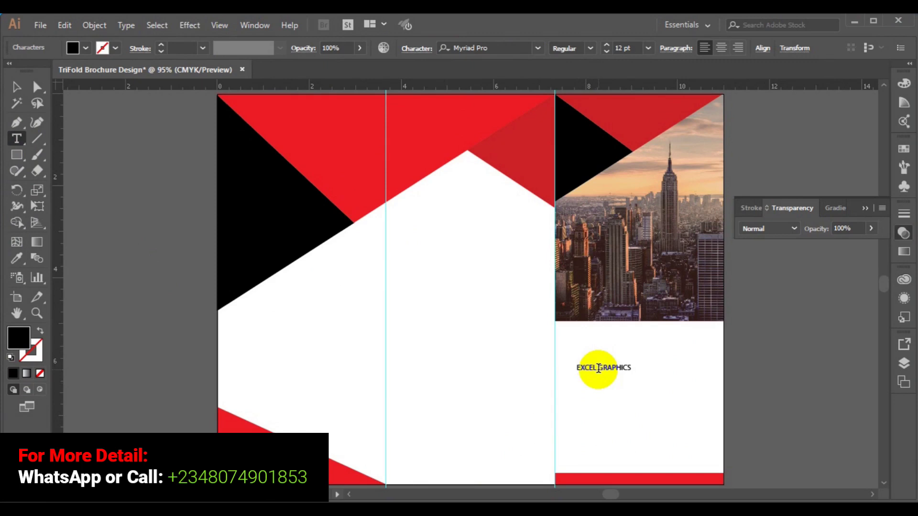
pyautogui.press('Return')
pyautogui.write('AND MULTIMEDIA')
pyautogui.hotkey('ctrl', 'a')
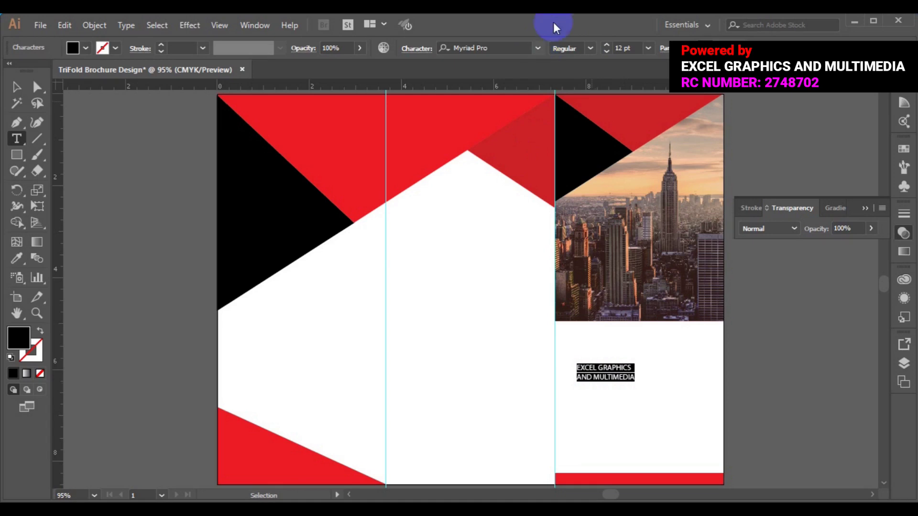
pyautogui.click(537, 48)
# Step: Change the selected heading's font to Lato Black and its size to 24 pt
pyautogui.click(537, 47)
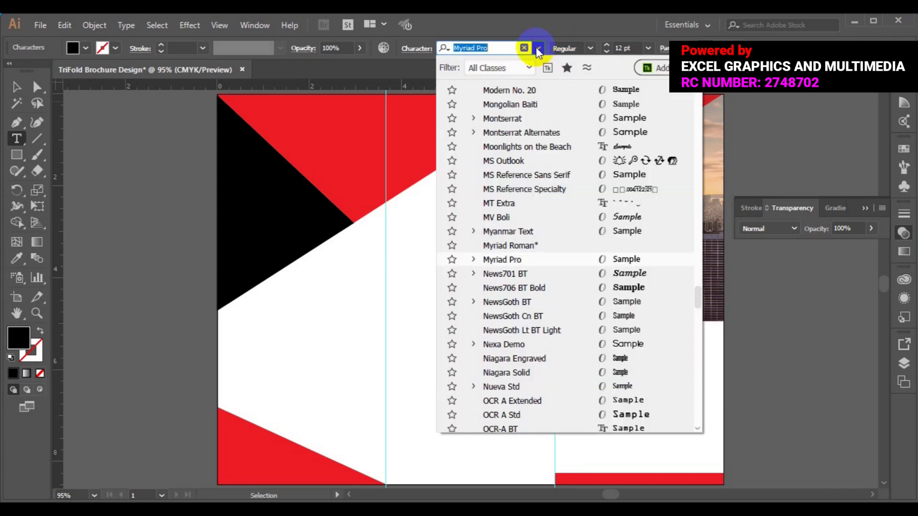
pyautogui.write('LAT')
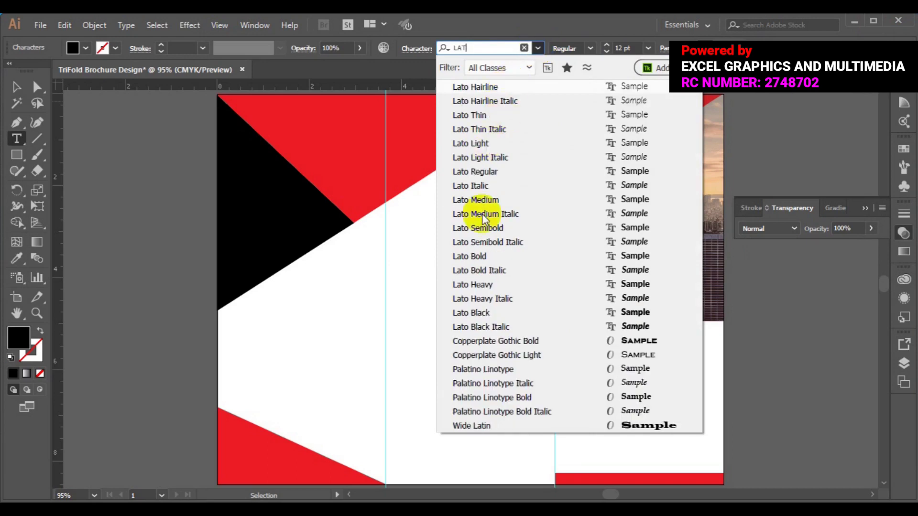
pyautogui.click(483, 313)
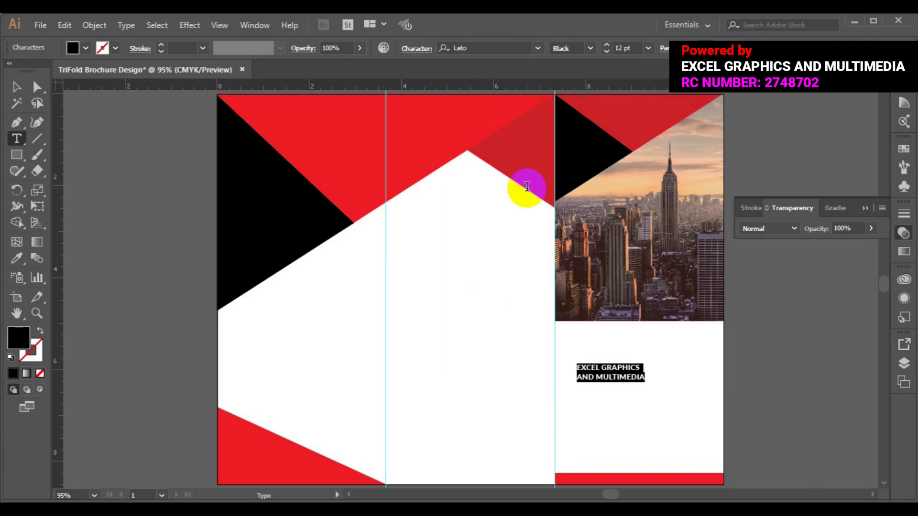
pyautogui.click(647, 48)
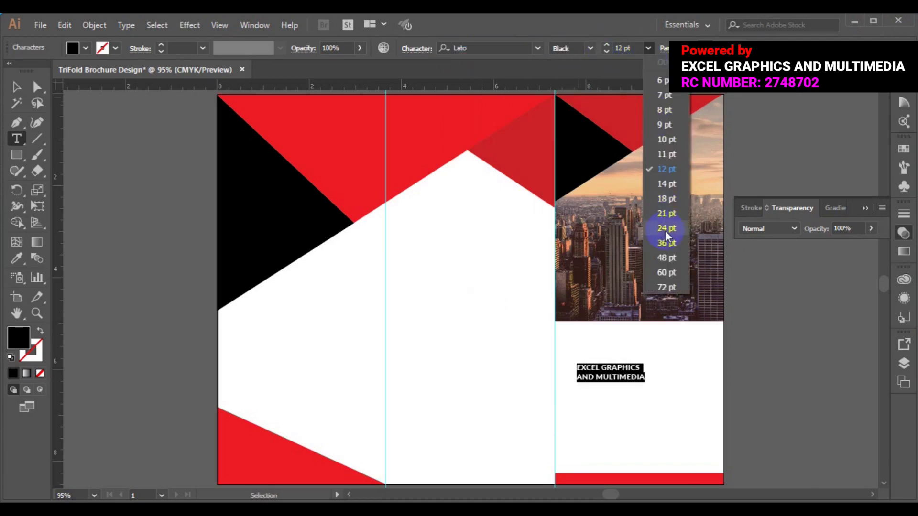
pyautogui.click(666, 228)
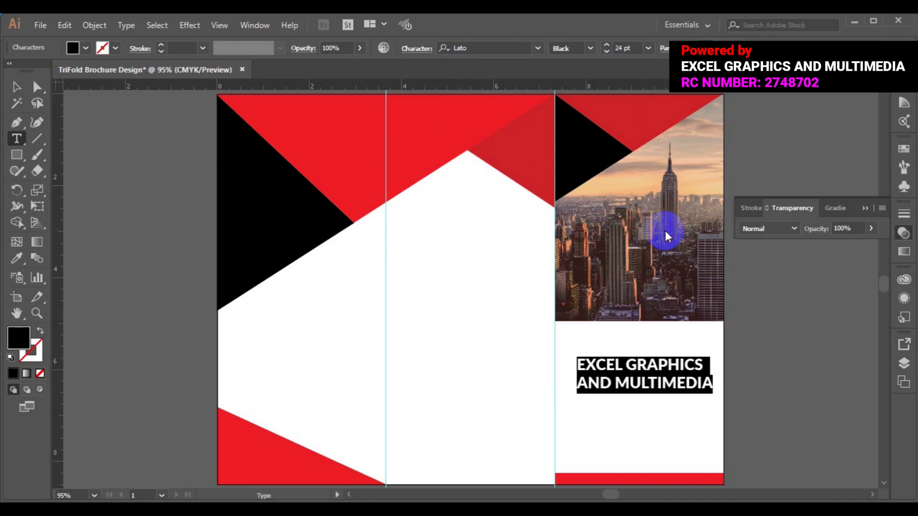
pyautogui.click(627, 366)
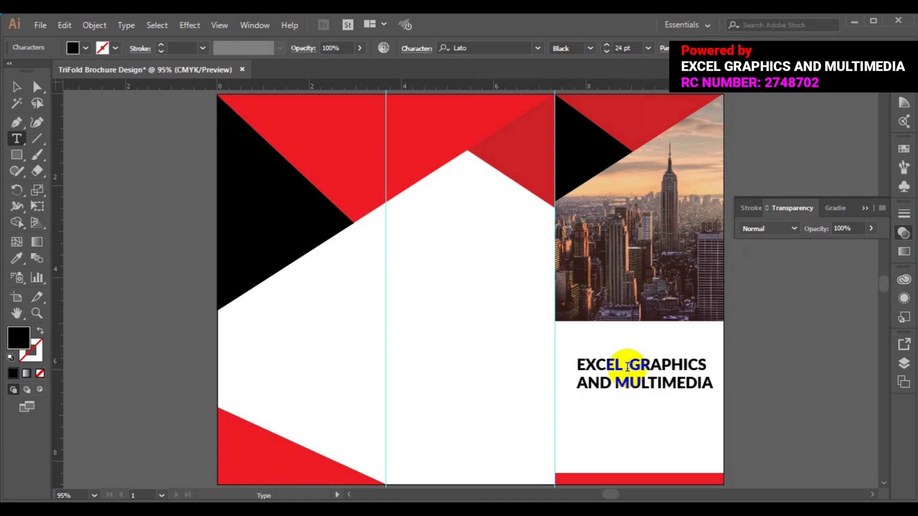
# Step: Make the second heading line AND MULTIMEDIA red Lato Medium
pyautogui.click(578, 381)
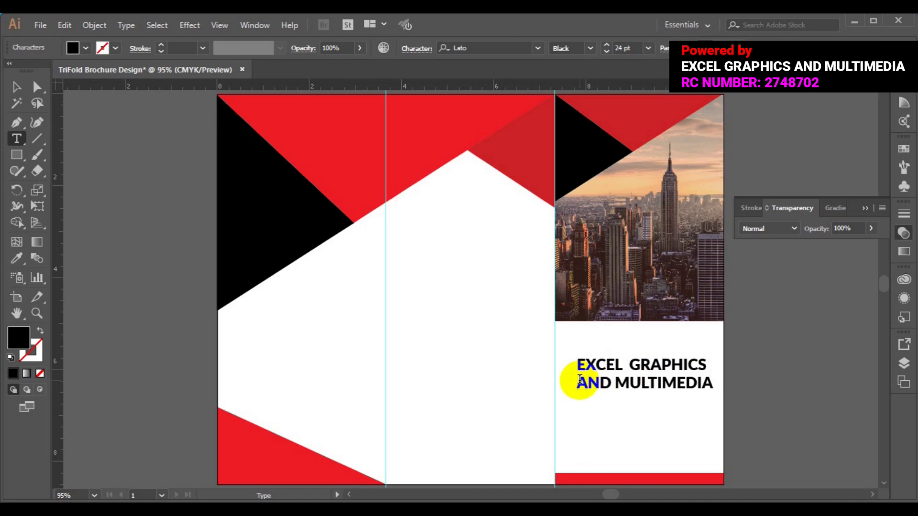
pyautogui.hotkey('shift', 'End')
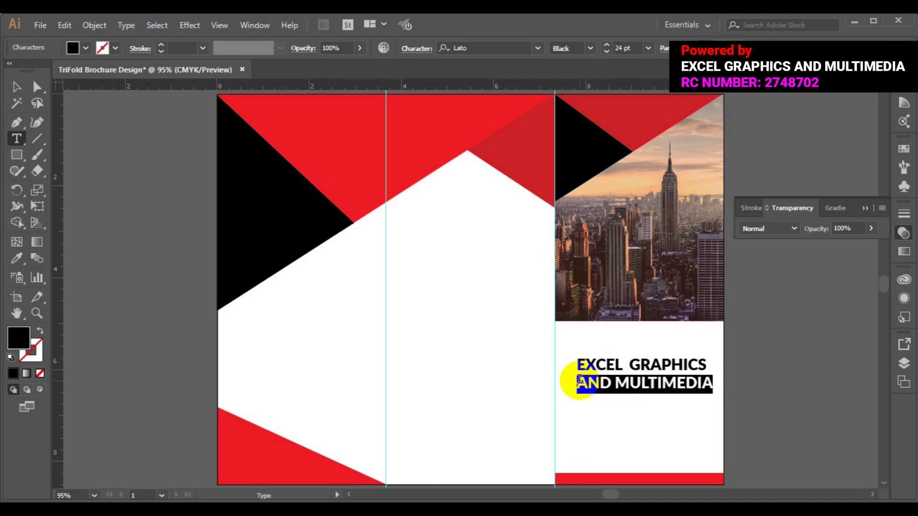
pyautogui.click(591, 48)
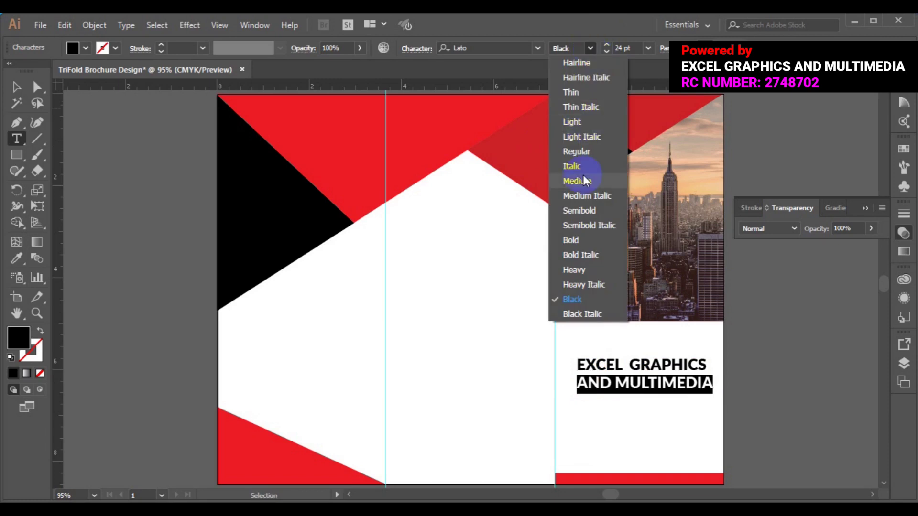
pyautogui.click(584, 180)
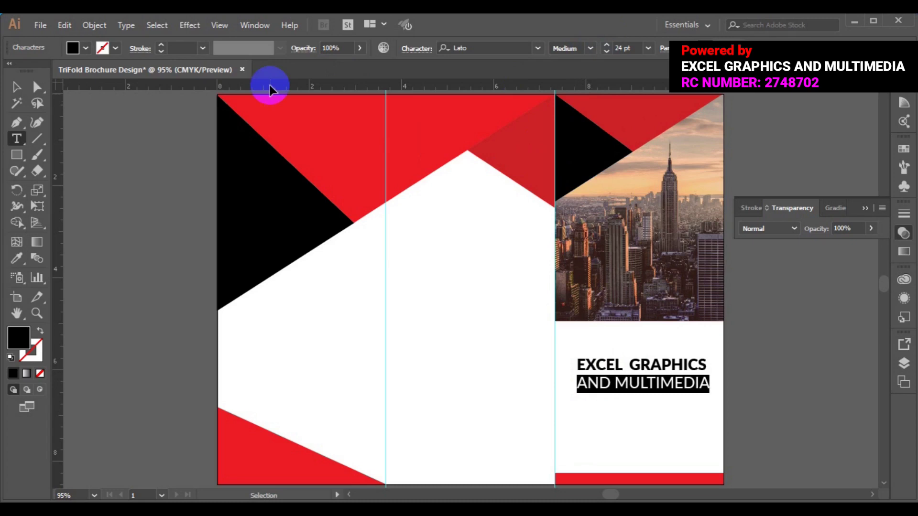
pyautogui.click(83, 50)
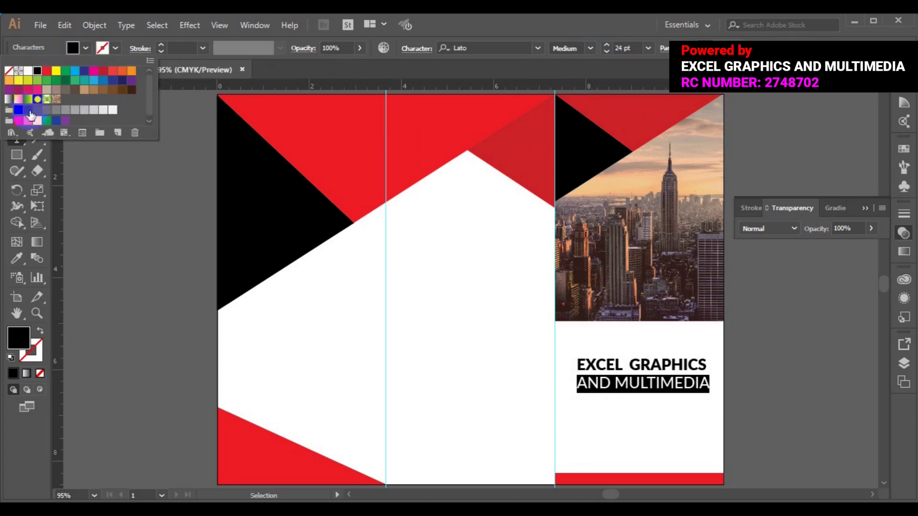
pyautogui.click(19, 122)
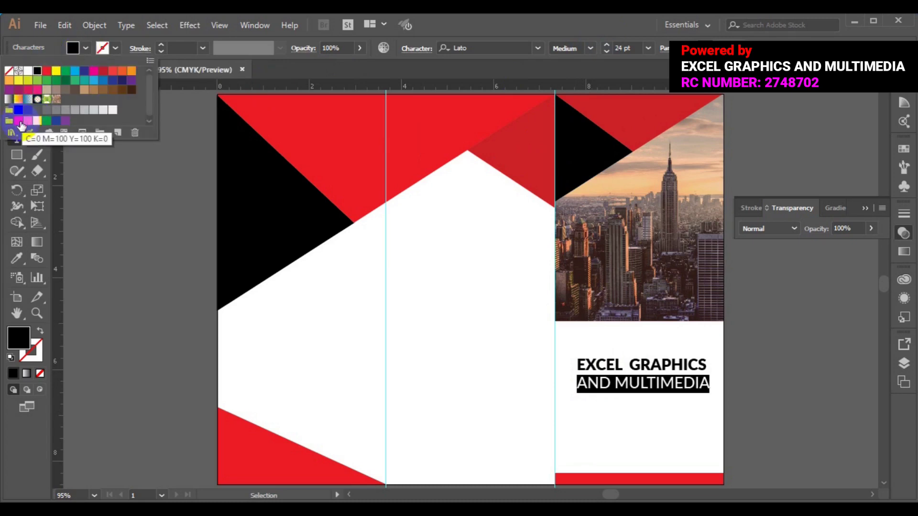
pyautogui.click(12, 162)
# Step: Move the whole heading slightly up and left below the photo, then deselect it
pyautogui.click(17, 88)
pyautogui.click(165, 211)
pyautogui.click(629, 368)
pyautogui.moveTo(632, 367); pyautogui.dragTo(624, 352)
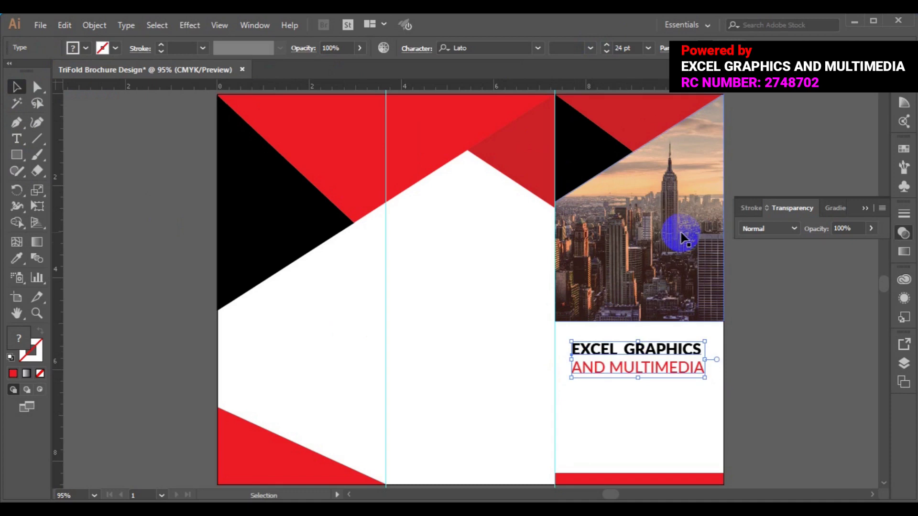
pyautogui.click(167, 258)
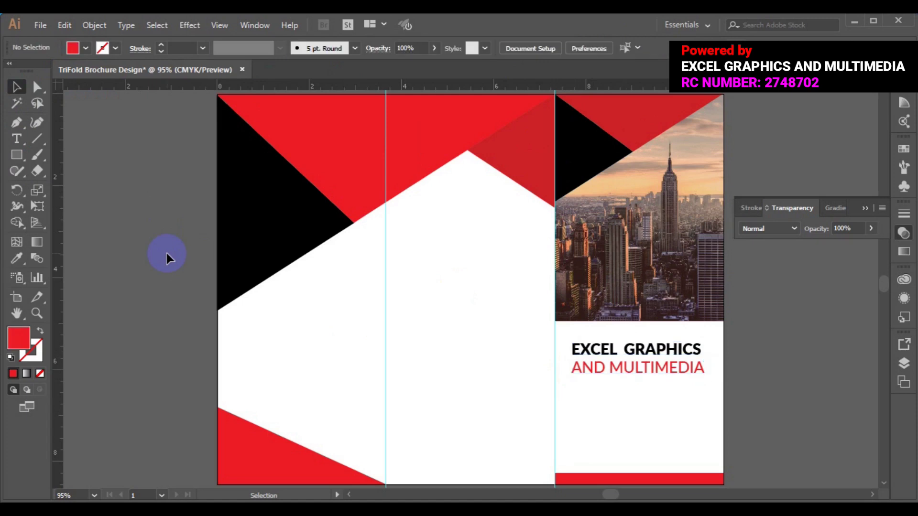
# Step: Place the building photo pexels-photo-364388 from the freepik stockpoto folder
pyautogui.click(38, 30)
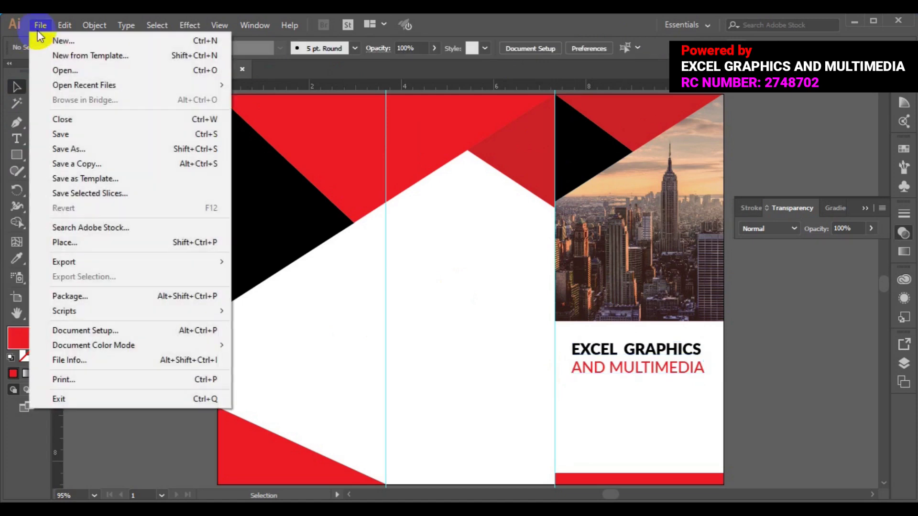
pyautogui.click(99, 242)
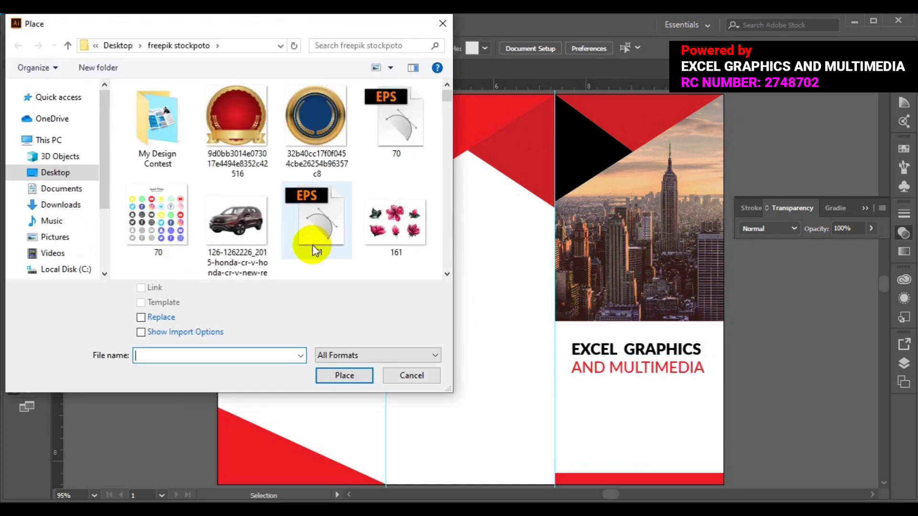
pyautogui.click(447, 274)
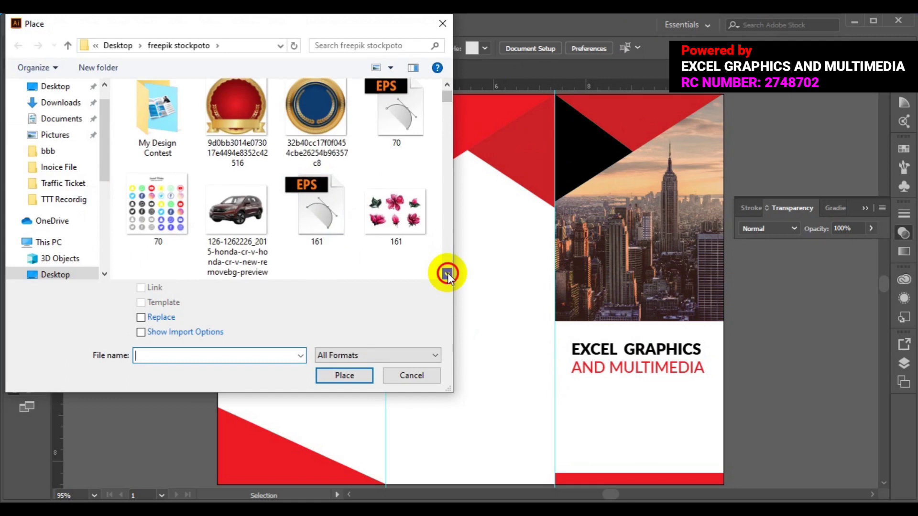
pyautogui.click(448, 273)
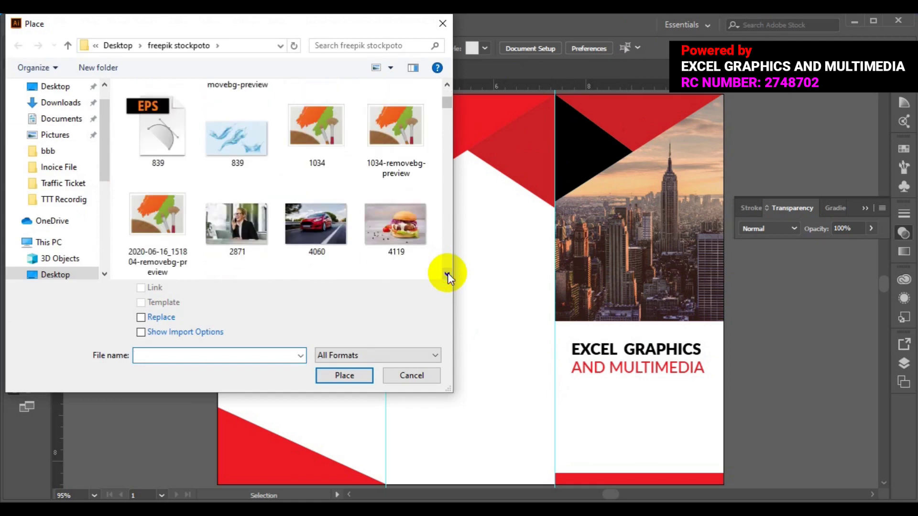
pyautogui.click(447, 273)
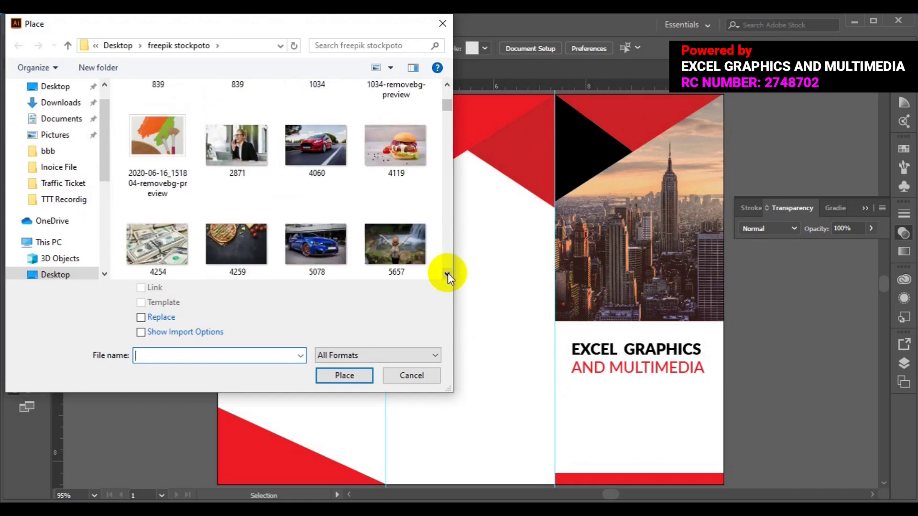
pyautogui.click(447, 273)
pyautogui.click(448, 273)
pyautogui.click(448, 273)
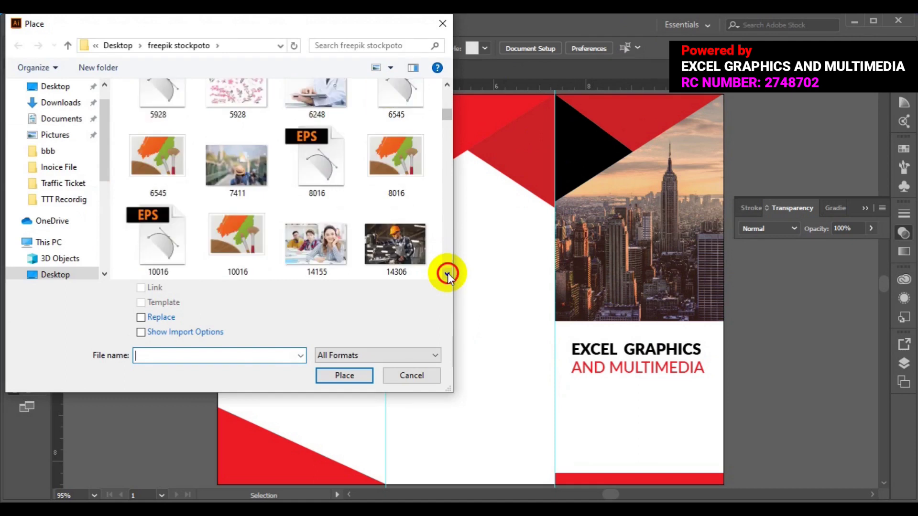
pyautogui.click(447, 274)
pyautogui.click(448, 273)
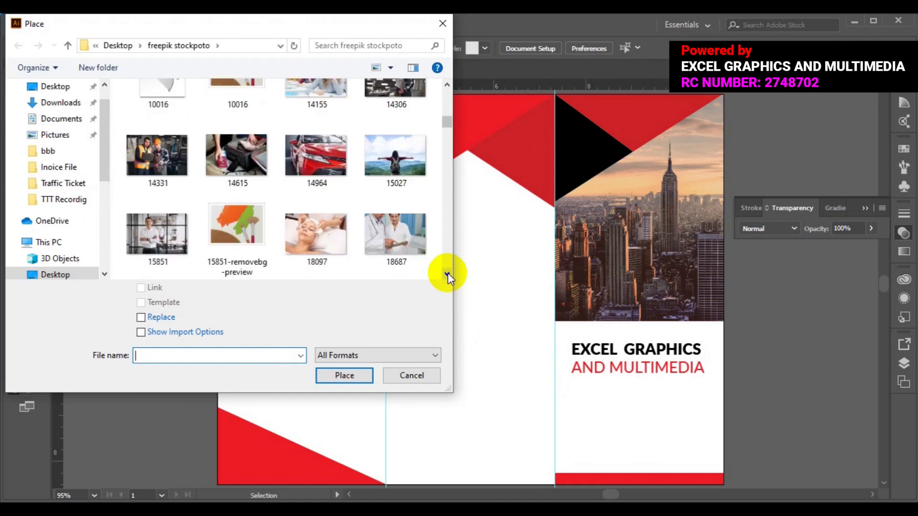
pyautogui.click(447, 273)
pyautogui.click(448, 274)
pyautogui.click(447, 273)
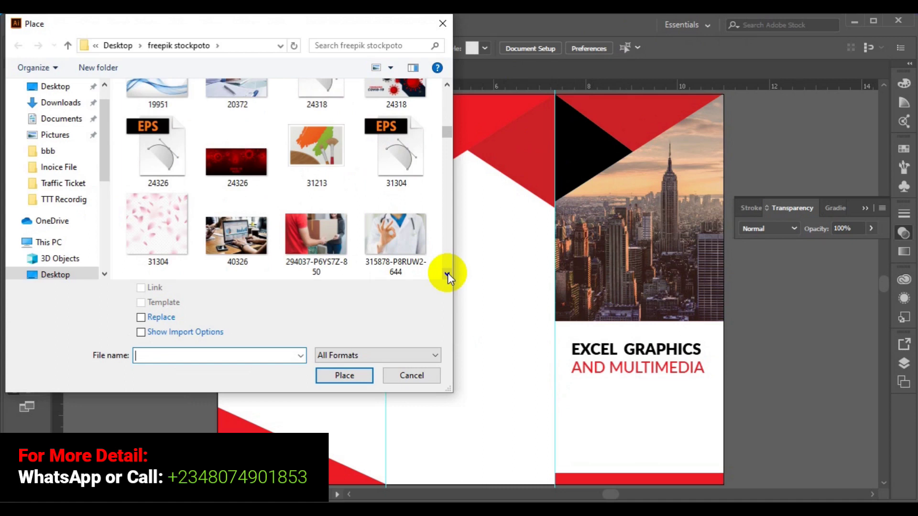
pyautogui.click(447, 273)
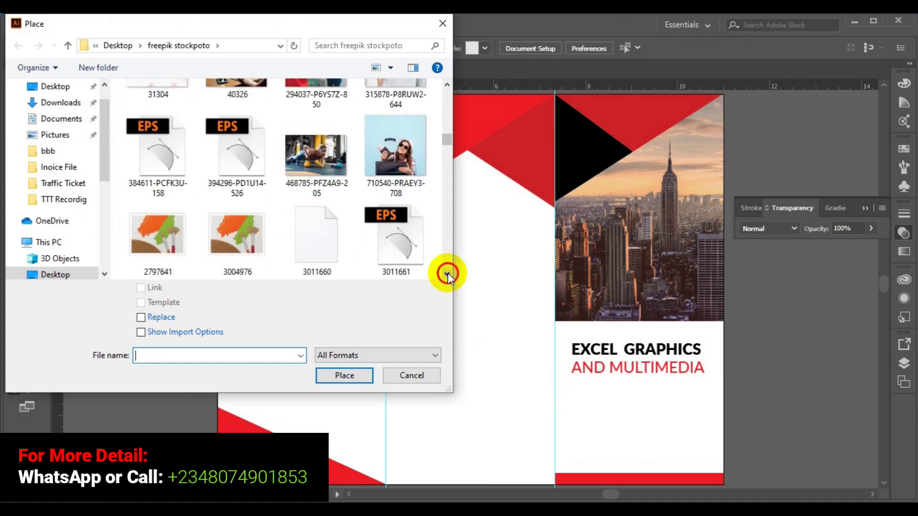
pyautogui.click(448, 273)
pyautogui.click(447, 274)
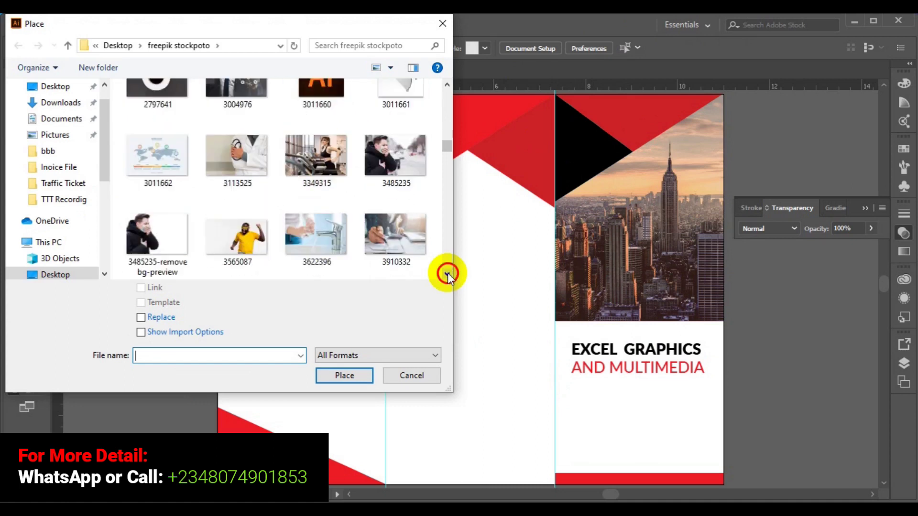
pyautogui.click(447, 273)
pyautogui.click(448, 273)
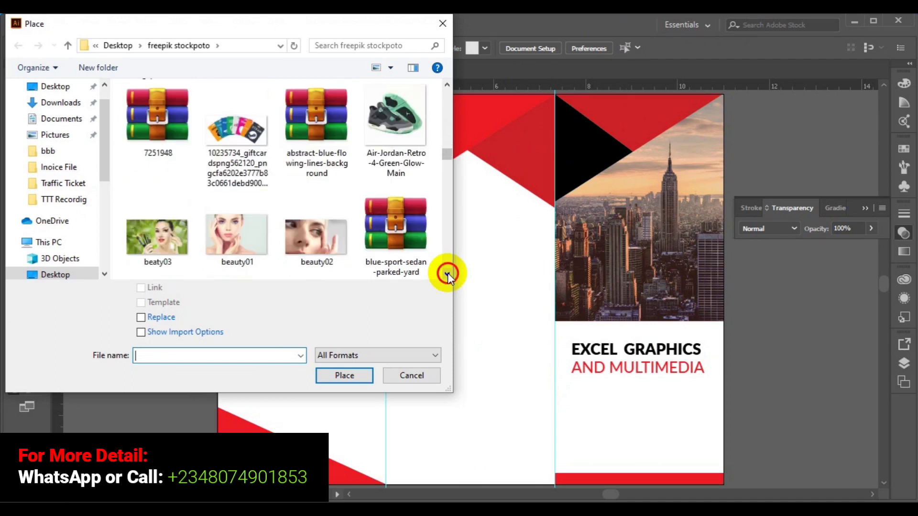
pyautogui.click(447, 274)
pyautogui.click(447, 274)
pyautogui.click(447, 273)
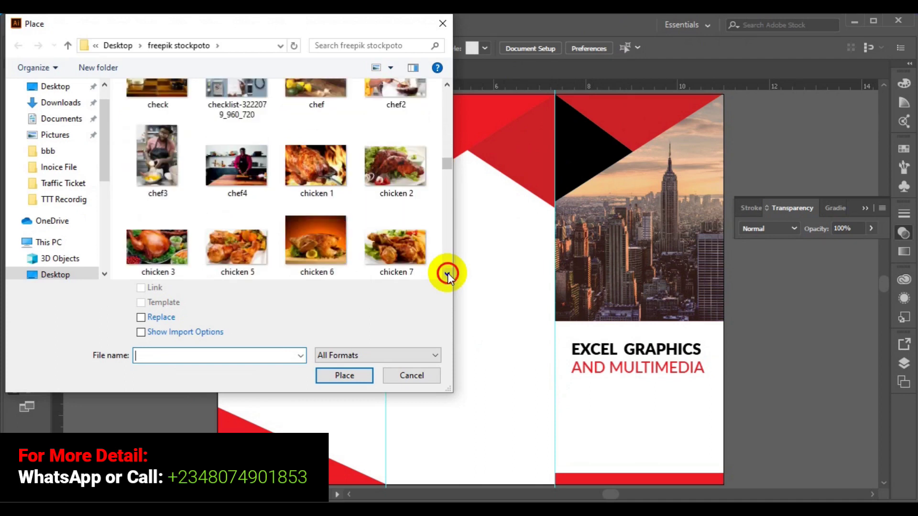
pyautogui.click(448, 274)
pyautogui.click(447, 273)
pyautogui.click(447, 273)
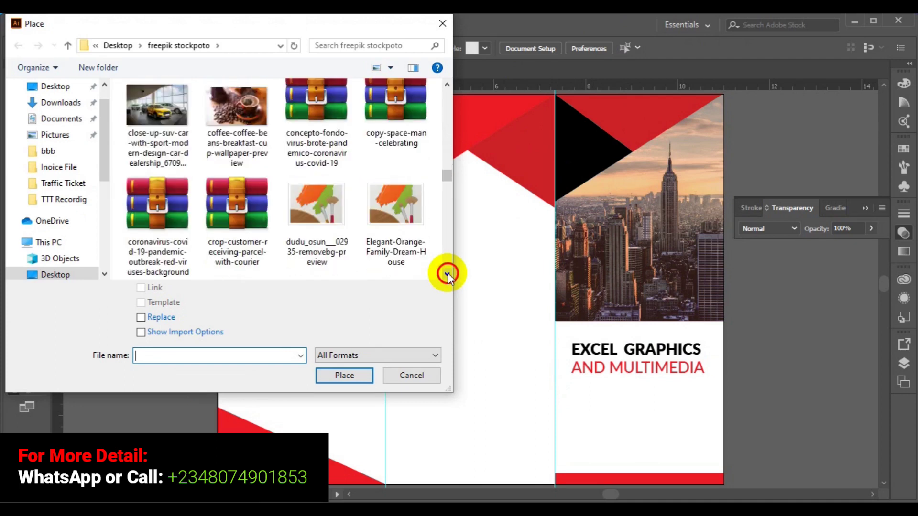
pyautogui.click(447, 273)
pyautogui.click(447, 273)
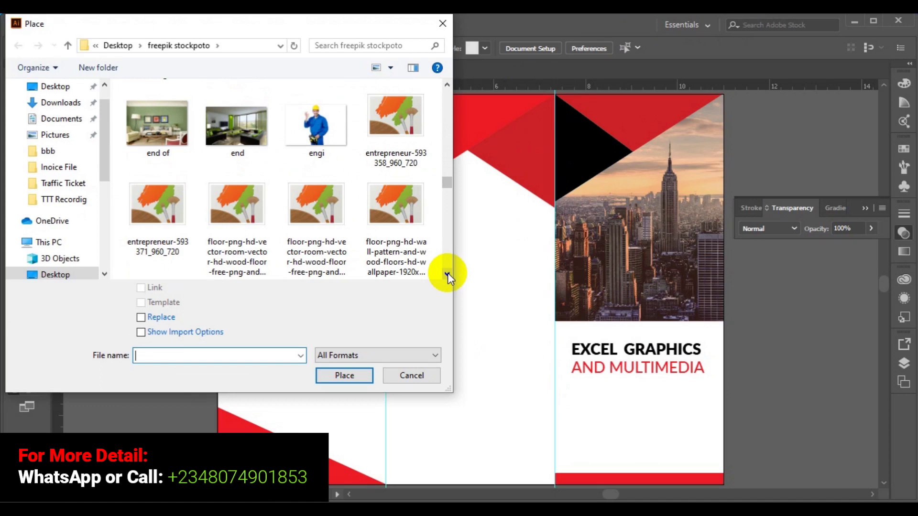
pyautogui.click(448, 274)
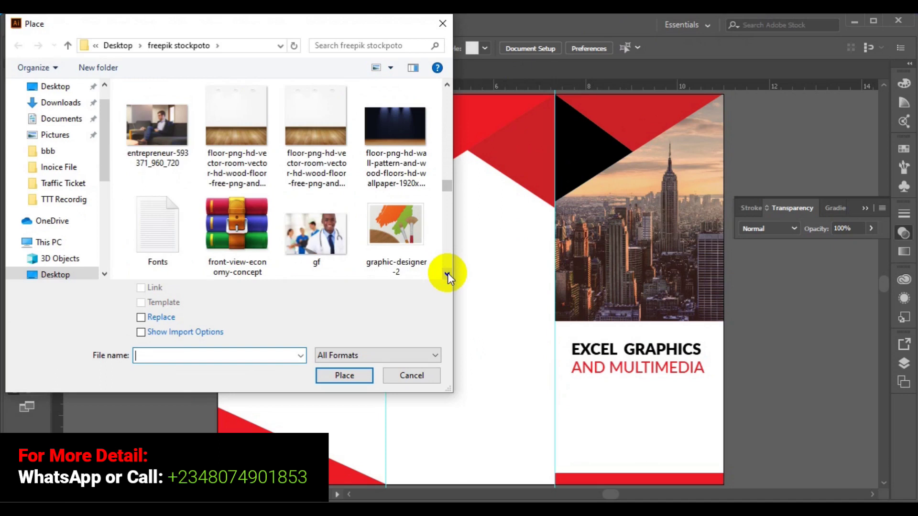
pyautogui.click(448, 273)
pyautogui.click(447, 274)
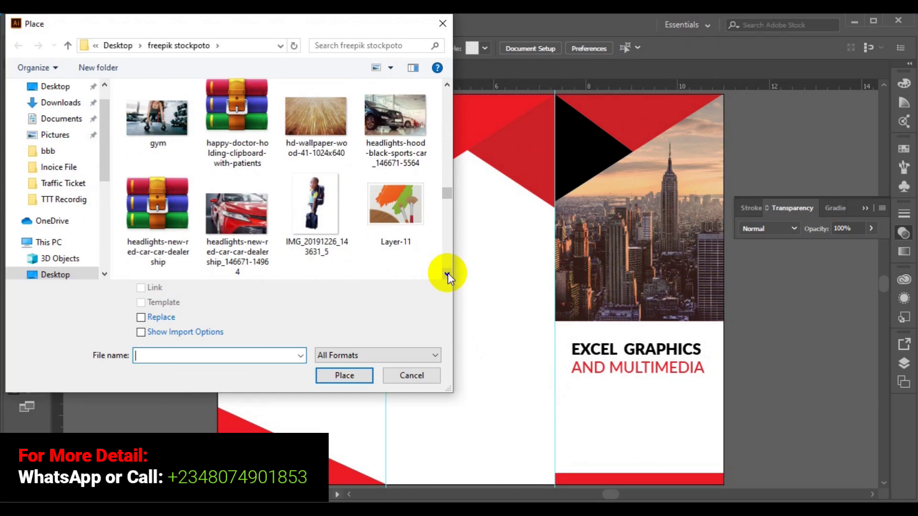
pyautogui.click(447, 273)
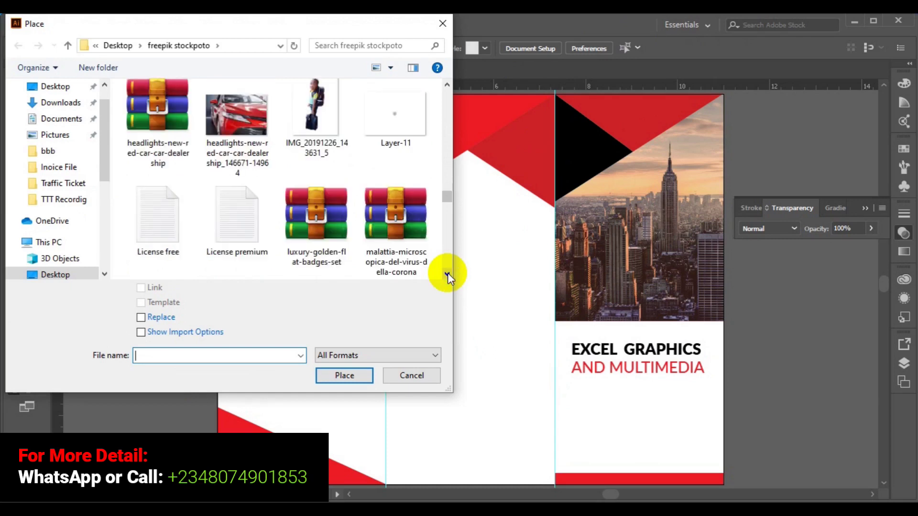
pyautogui.click(448, 273)
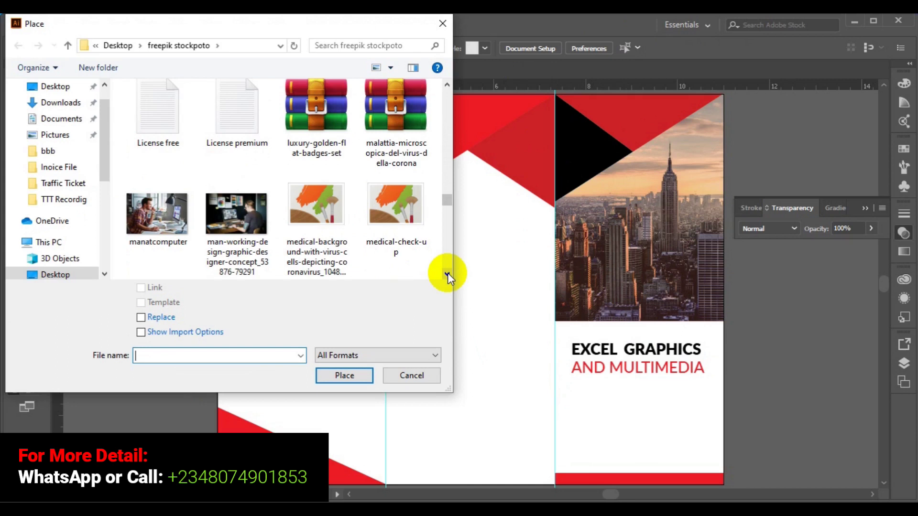
pyautogui.click(448, 274)
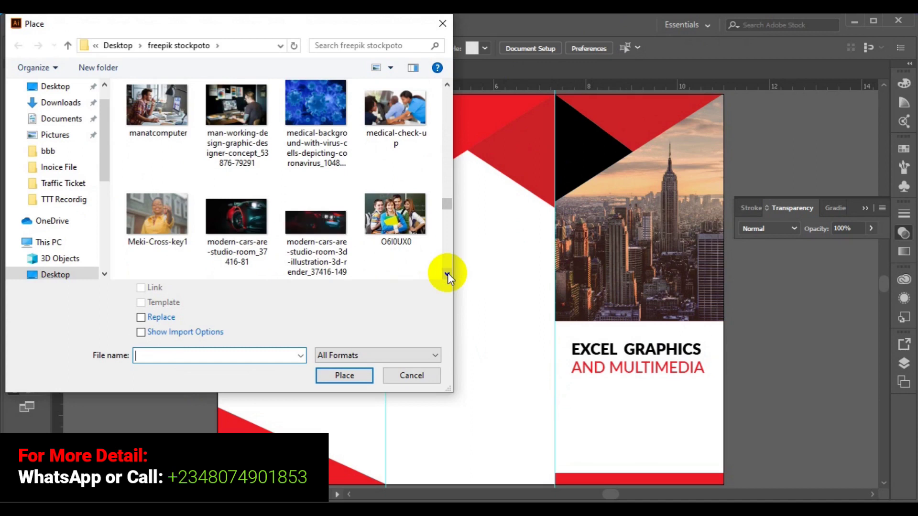
pyautogui.click(447, 273)
pyautogui.click(448, 273)
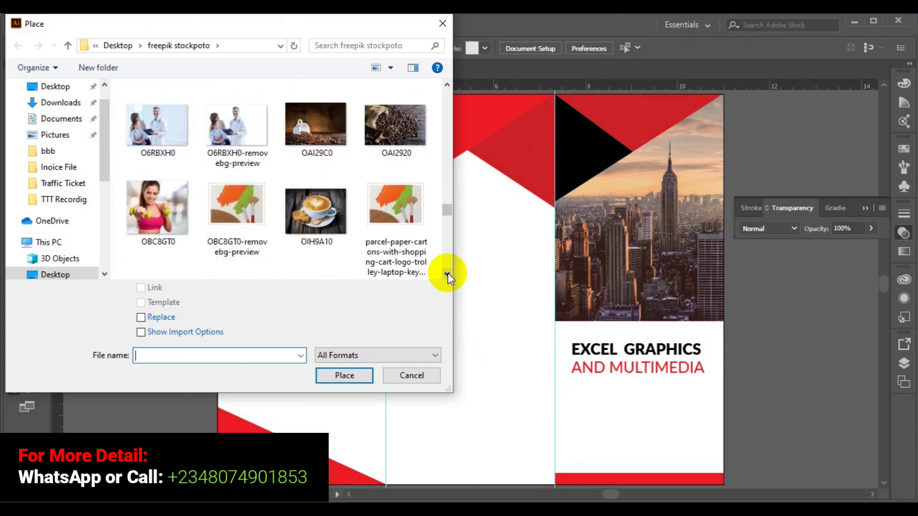
pyautogui.click(447, 273)
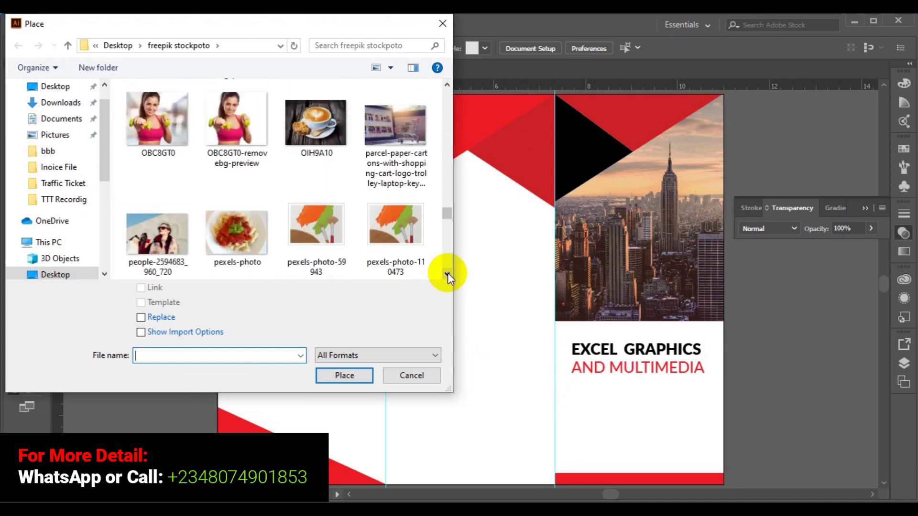
pyautogui.click(447, 274)
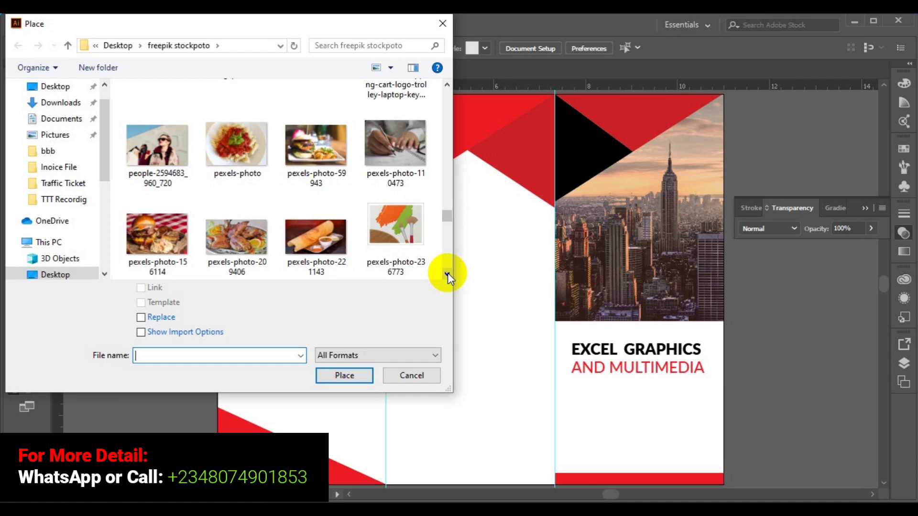
pyautogui.click(447, 274)
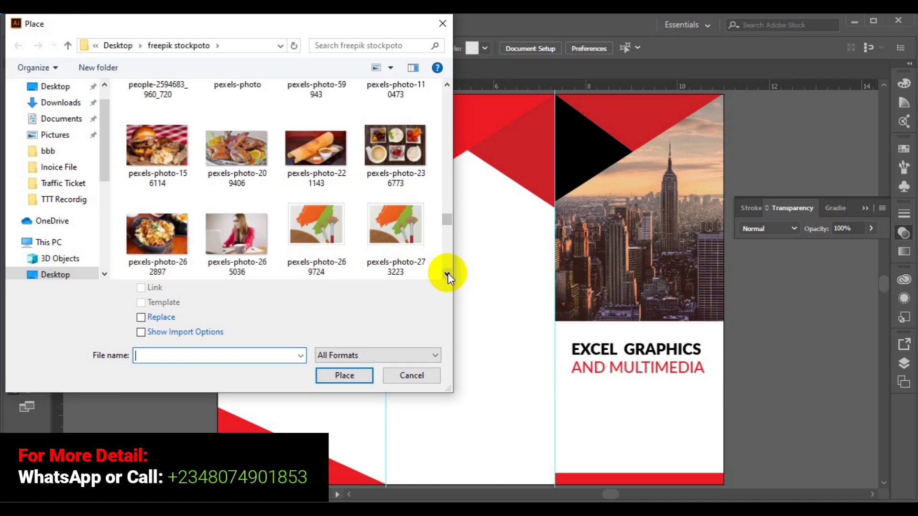
pyautogui.click(448, 273)
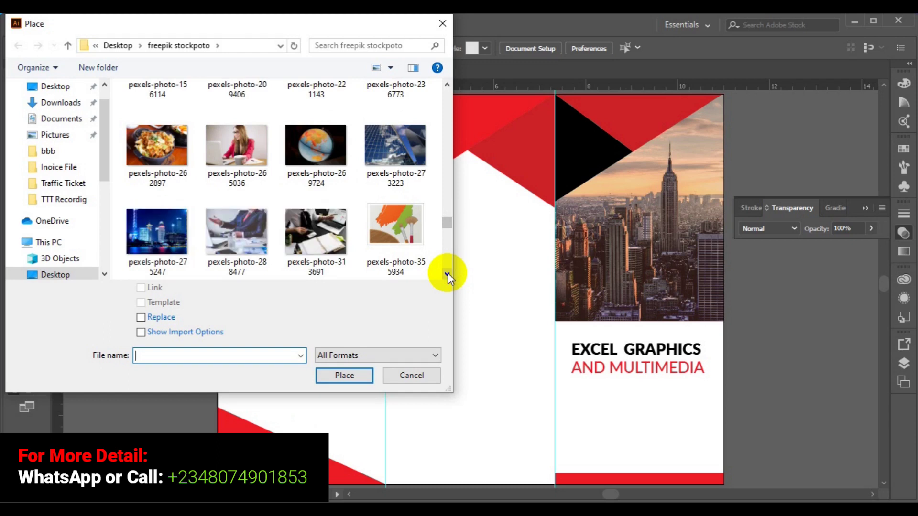
pyautogui.click(448, 274)
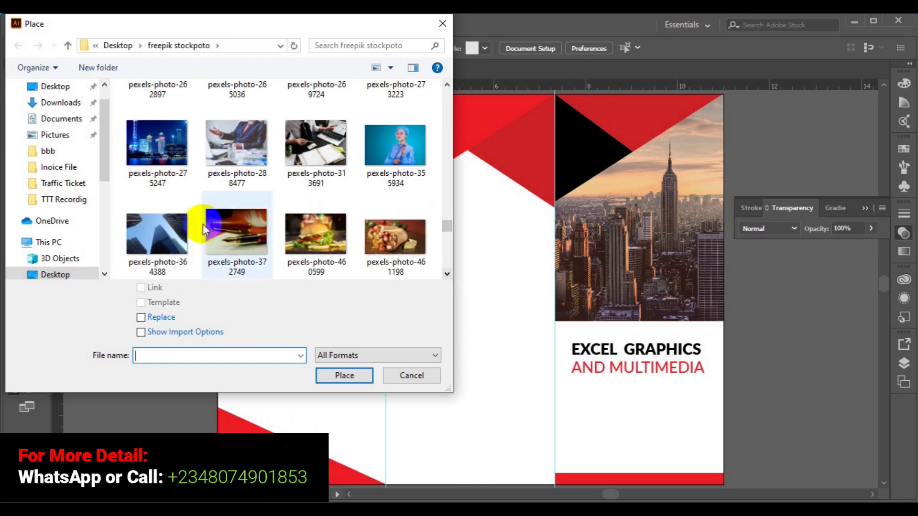
pyautogui.click(141, 236)
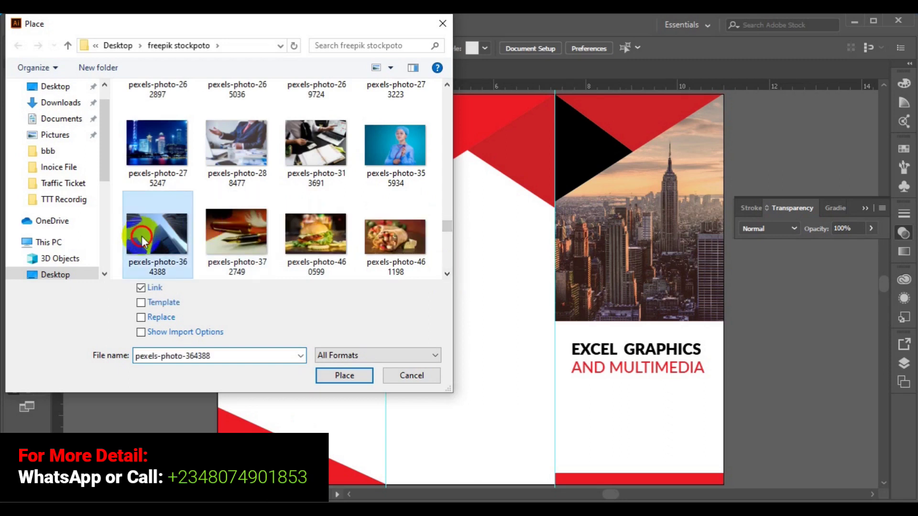
pyautogui.click(344, 377)
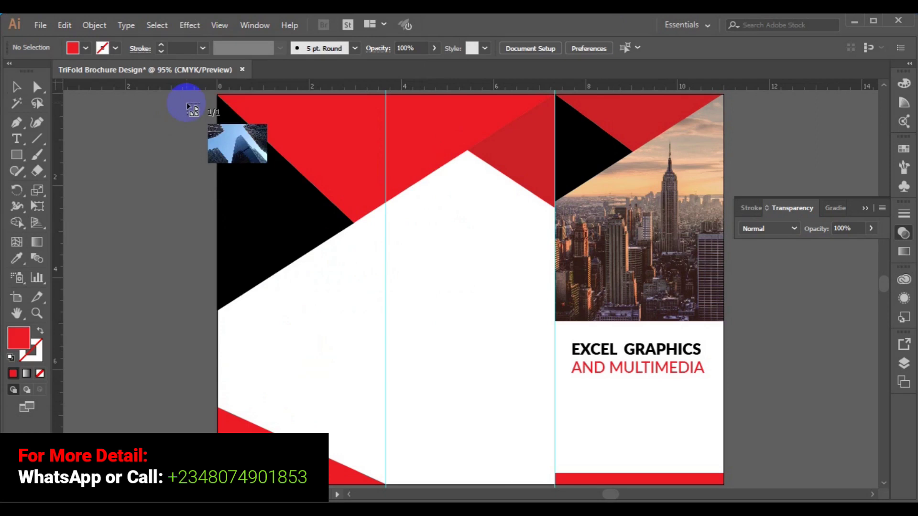
# Step: Size the photo, Alt-copy the black triangle into the middle panel, and move the photo over the left triangle
pyautogui.moveTo(204, 94); pyautogui.dragTo(539, 379)
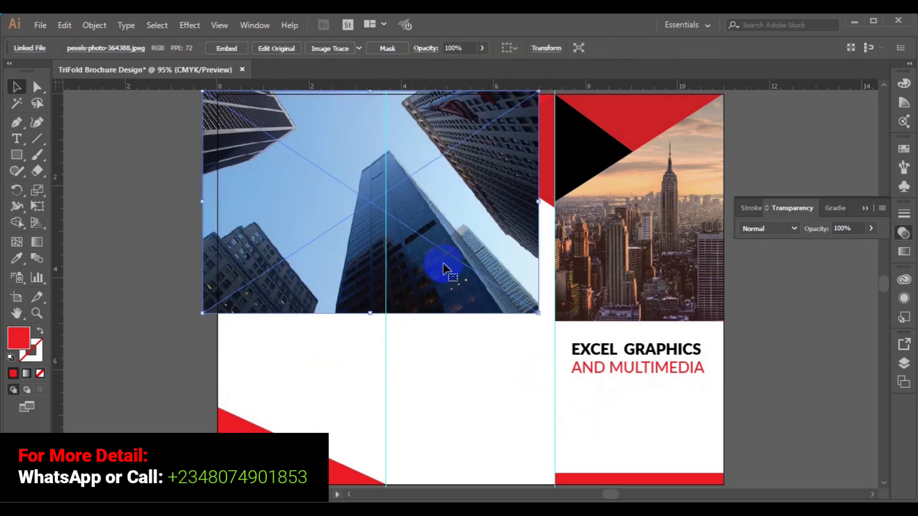
pyautogui.moveTo(444, 268); pyautogui.dragTo(275, 415)
pyautogui.click(287, 215)
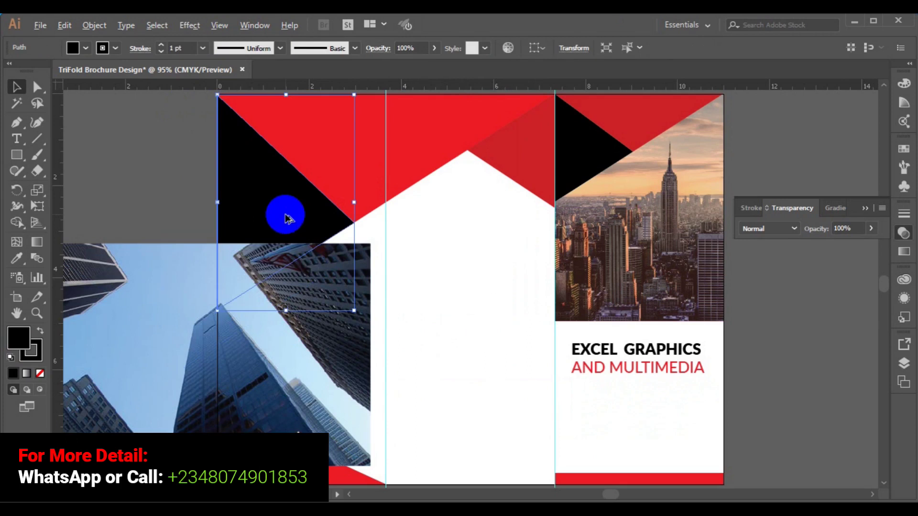
pyautogui.moveTo(287, 215); pyautogui.dragTo(495, 284)
pyautogui.click(291, 333)
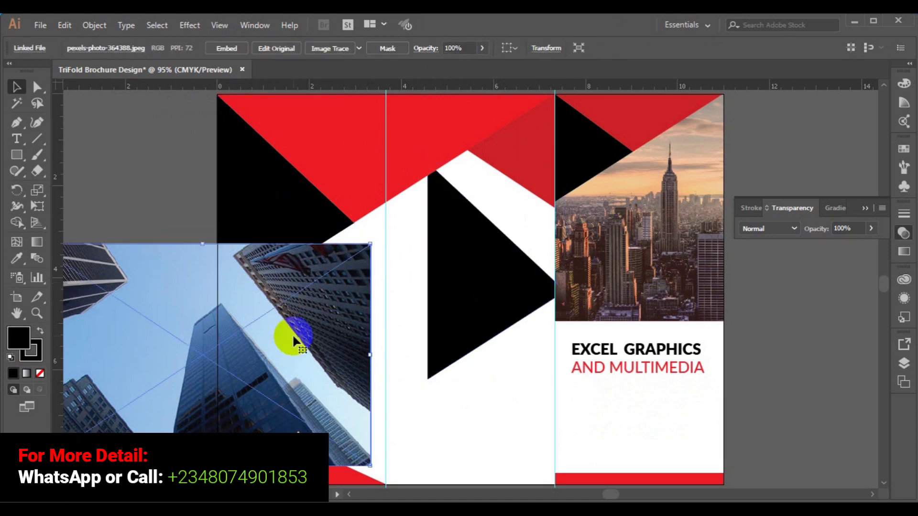
pyautogui.moveTo(293, 336); pyautogui.dragTo(283, 189)
# Step: Send the building photo to the back and select it together with the black triangle
pyautogui.rightClick(283, 183)
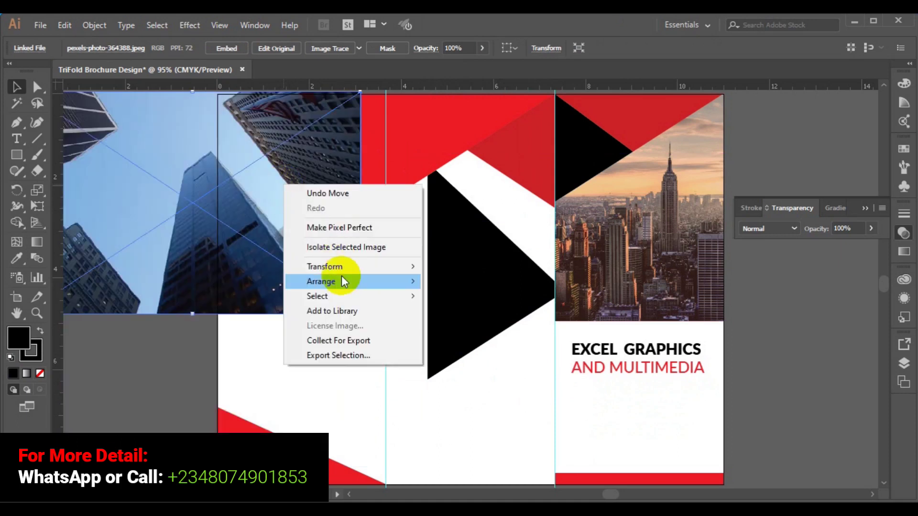
pyautogui.moveTo(342, 277)
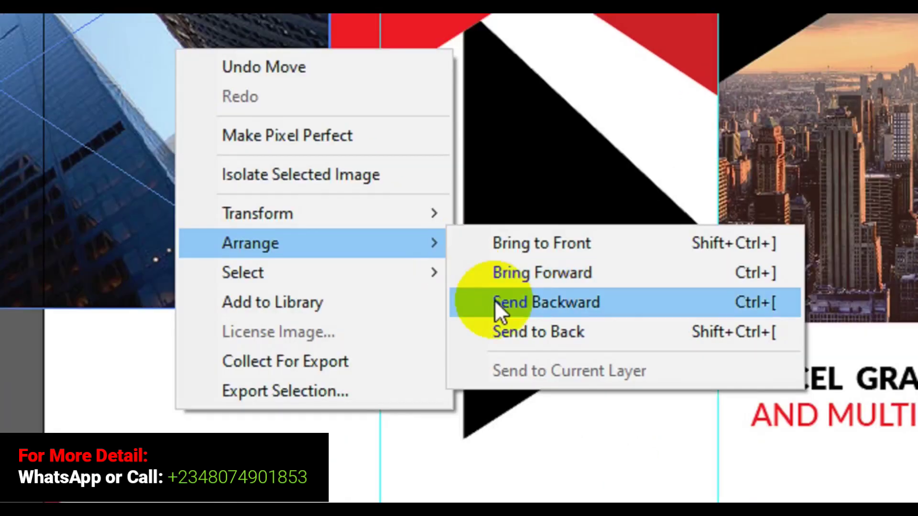
pyautogui.click(495, 300)
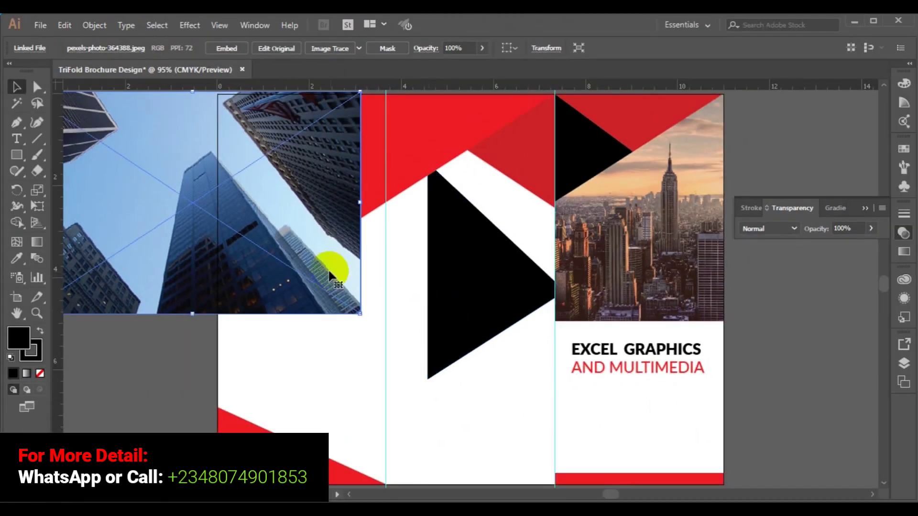
pyautogui.rightClick(329, 271)
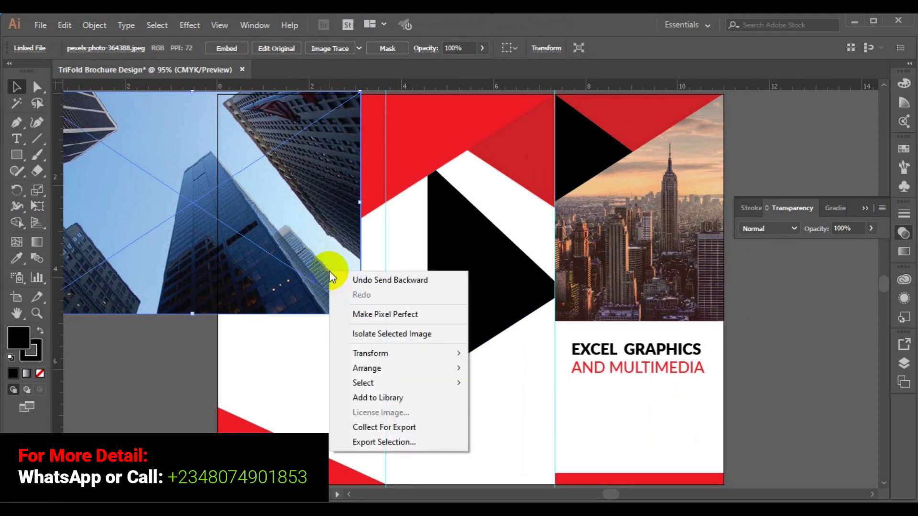
pyautogui.moveTo(384, 362)
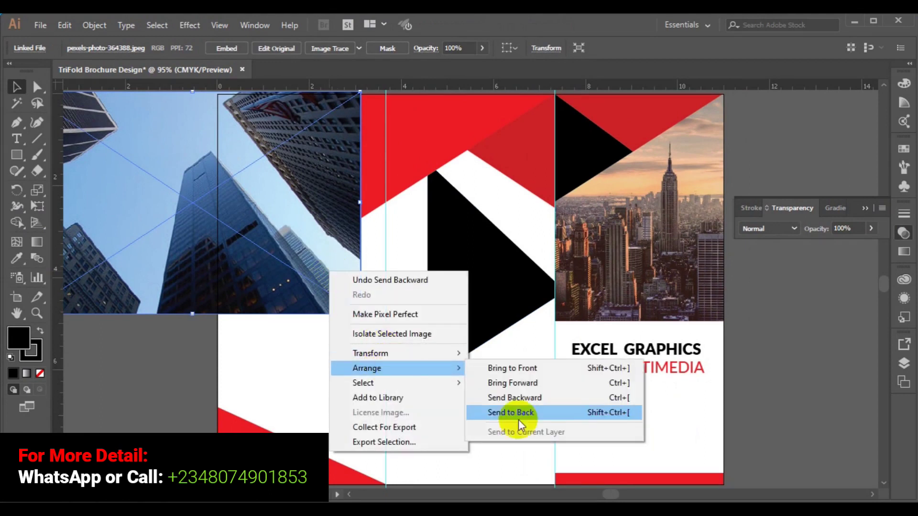
pyautogui.click(518, 416)
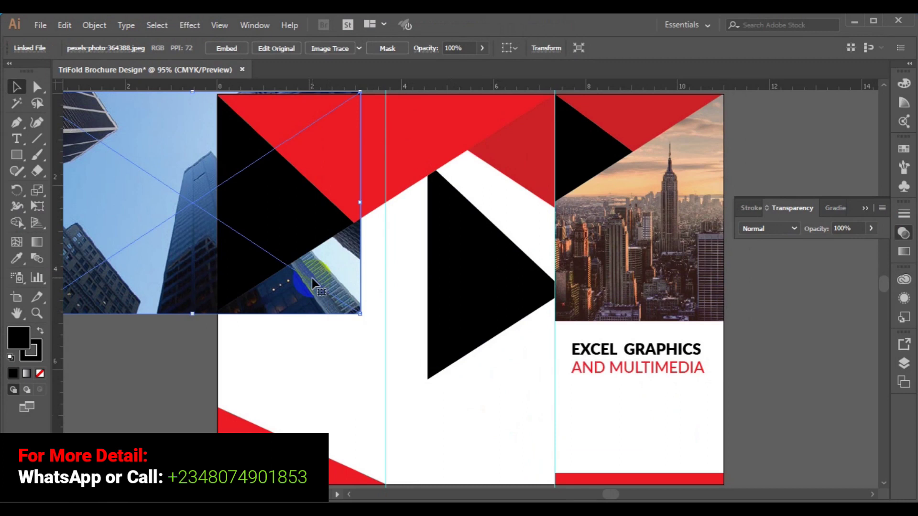
pyautogui.click(298, 179)
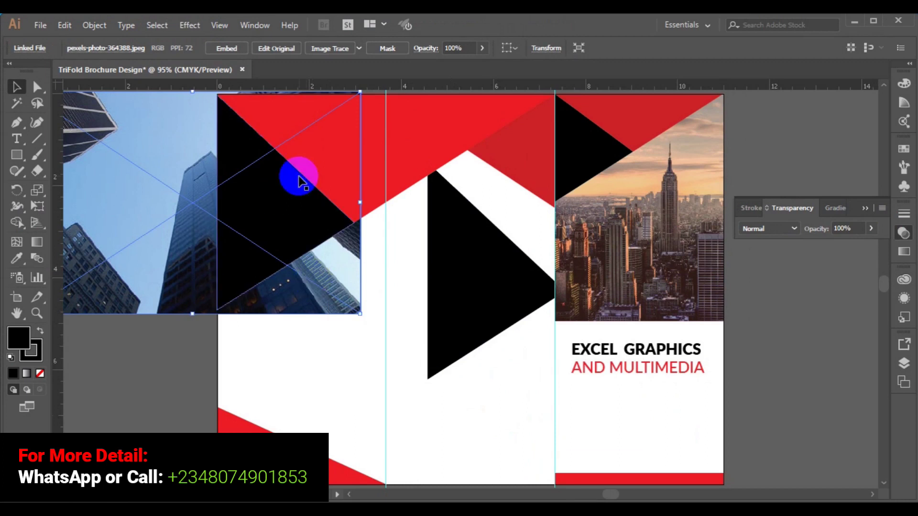
pyautogui.keyDown('shift'); pyautogui.click(299, 201); pyautogui.keyUp('shift')
# Step: Make a clipping mask of the photo in the triangle and move the spare black triangle over it
pyautogui.rightClick(299, 201)
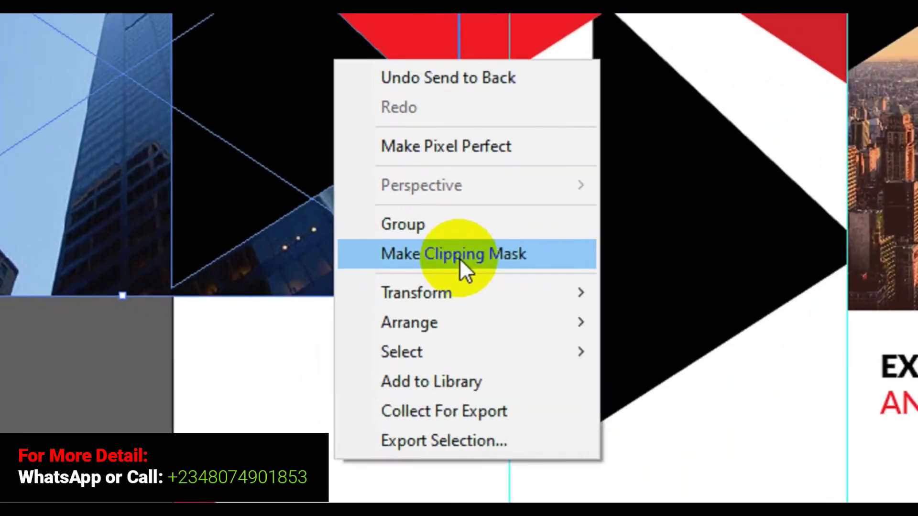
pyautogui.click(460, 258)
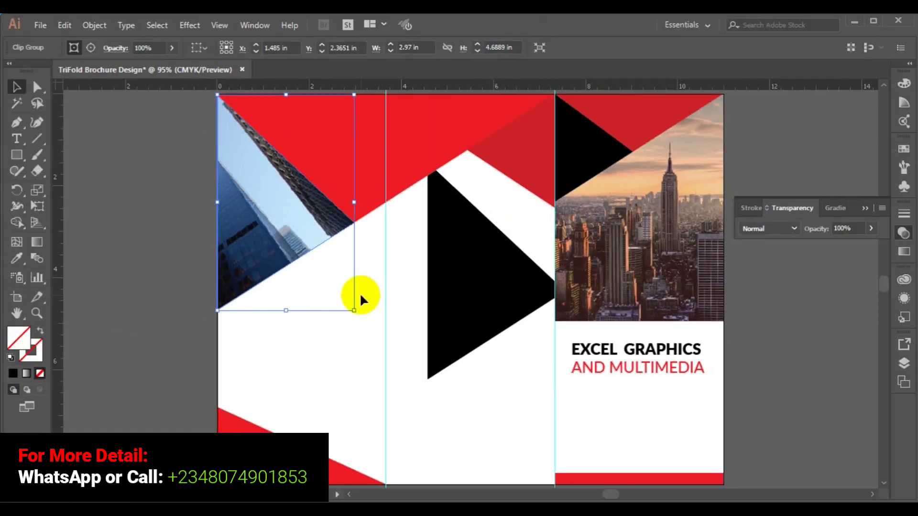
pyautogui.click(711, 239)
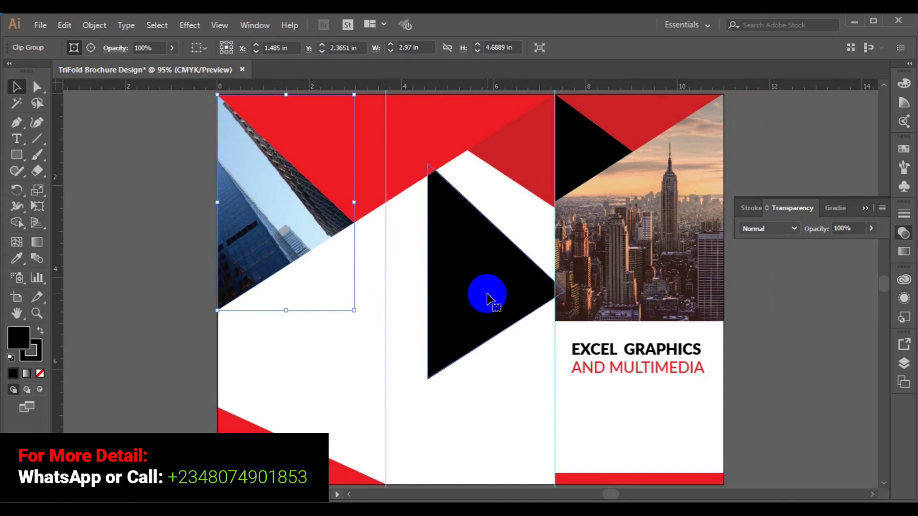
pyautogui.moveTo(488, 299); pyautogui.dragTo(276, 225)
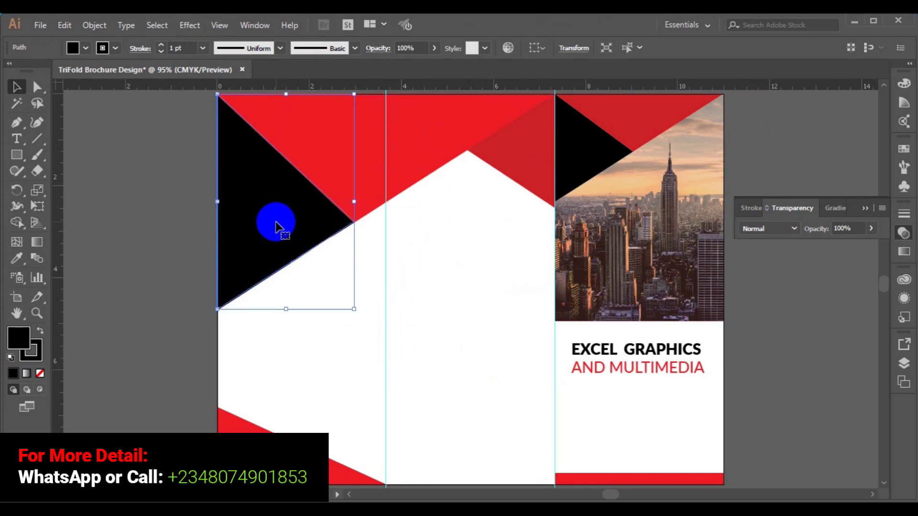
# Step: Set the black triangle over the building photo to 60% opacity and deselect it
pyautogui.click(870, 231)
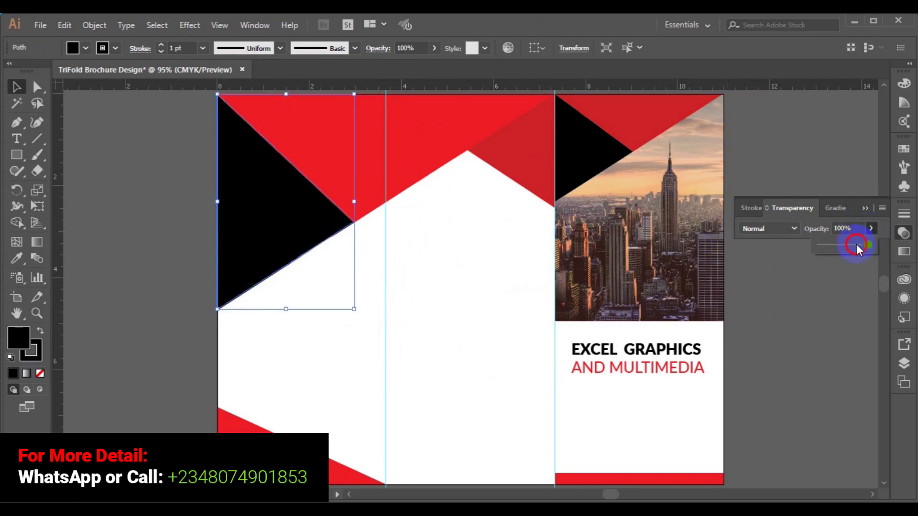
pyautogui.click(856, 244)
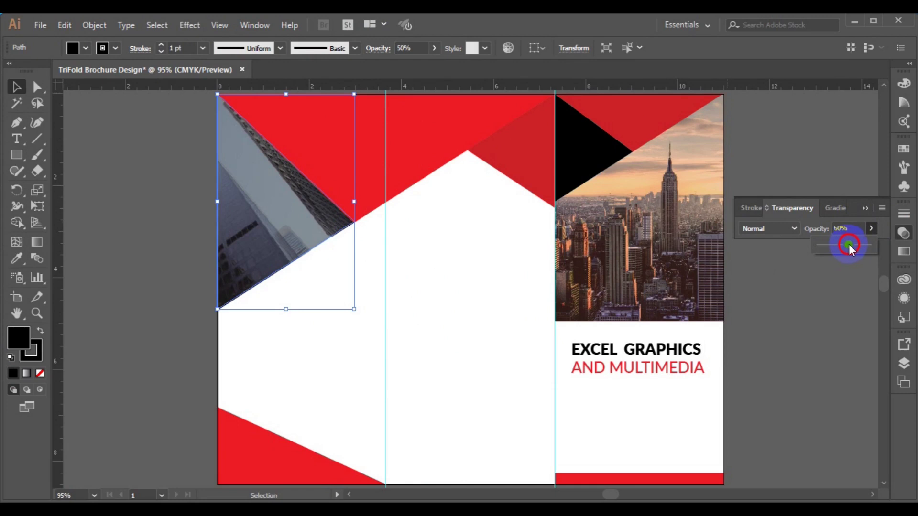
pyautogui.click(840, 320)
pyautogui.click(841, 319)
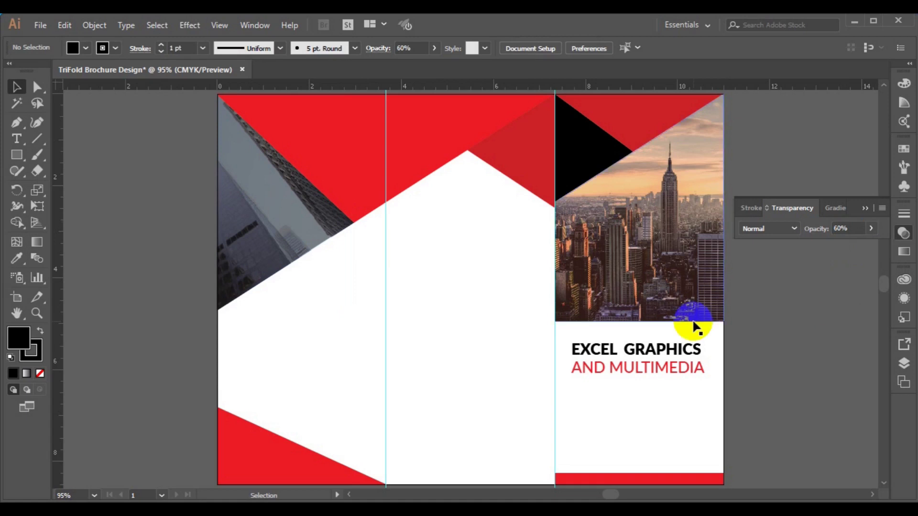
pyautogui.click(38, 24)
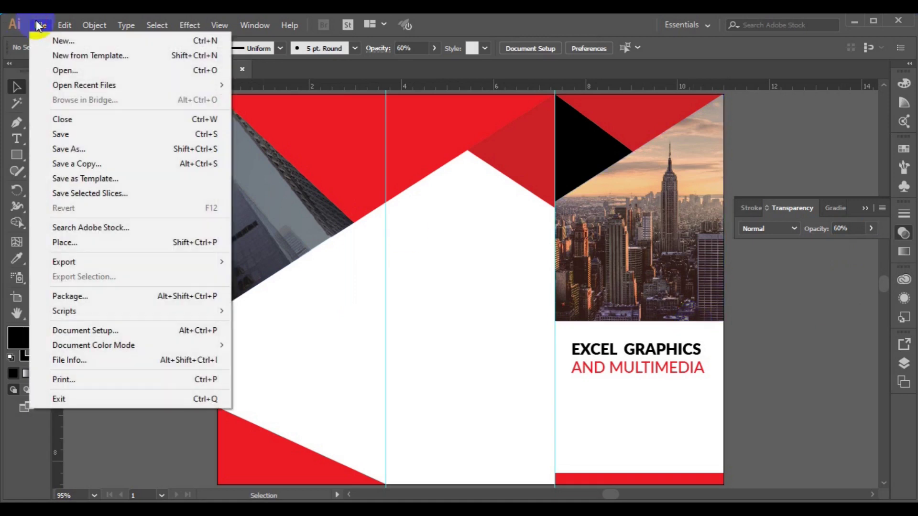
# Step: Save the brochure as TriFold Brochure Design (.AI) in Local Disk (G:) > Pounch design
pyautogui.click(90, 147)
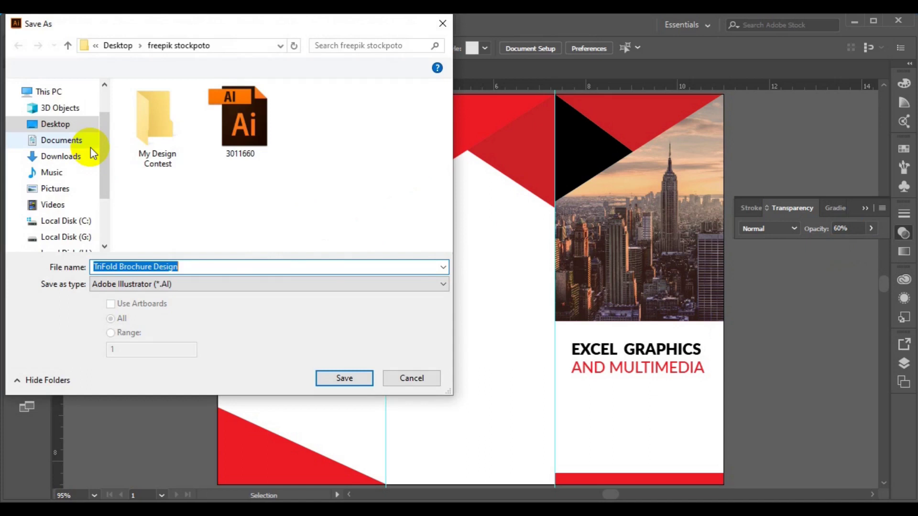
pyautogui.scroll(2, 73, 228)
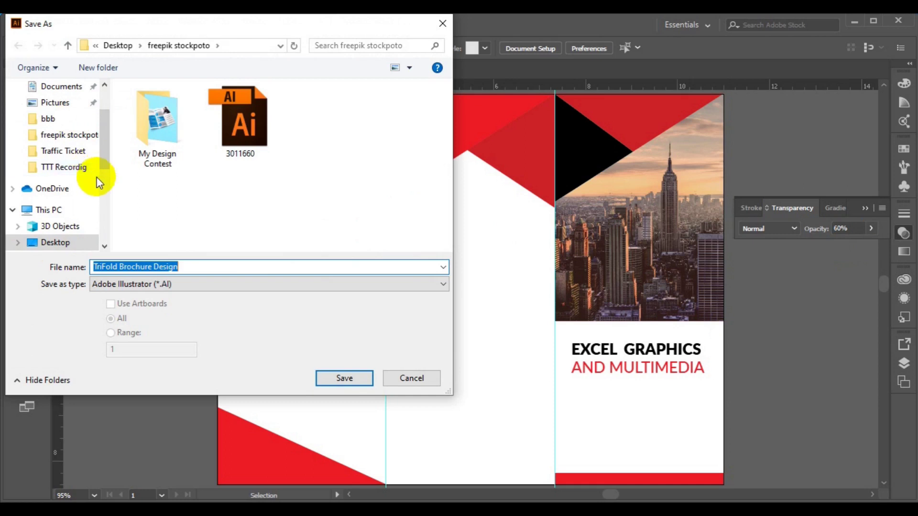
pyautogui.scroll(-5, 103, 199)
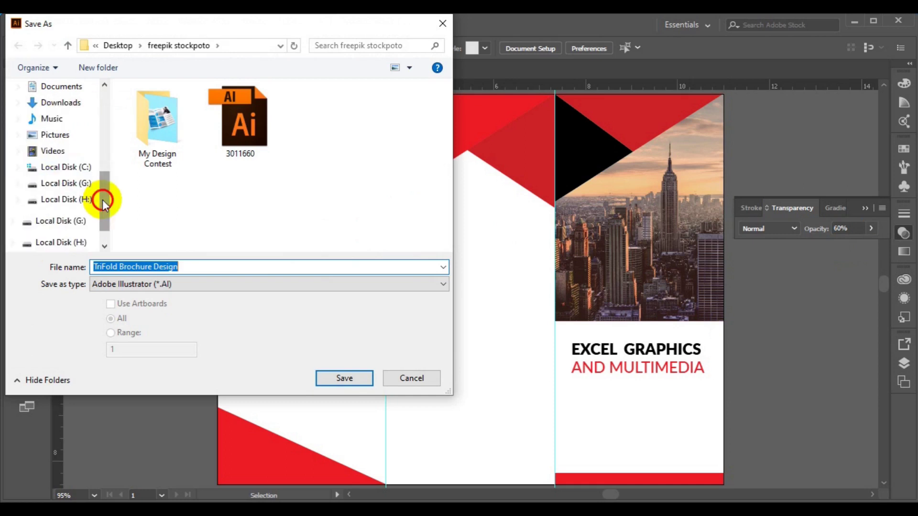
pyautogui.click(67, 189)
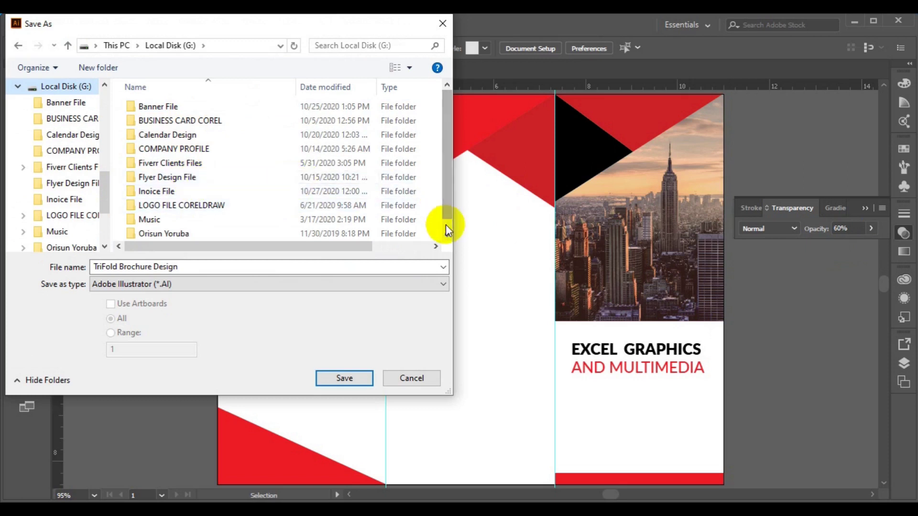
pyautogui.scroll(-1, 445, 226)
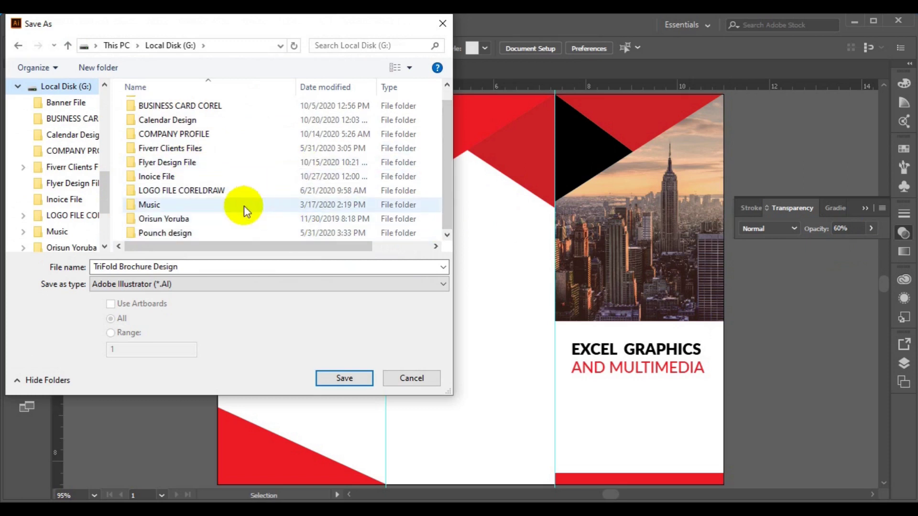
pyautogui.click(230, 231)
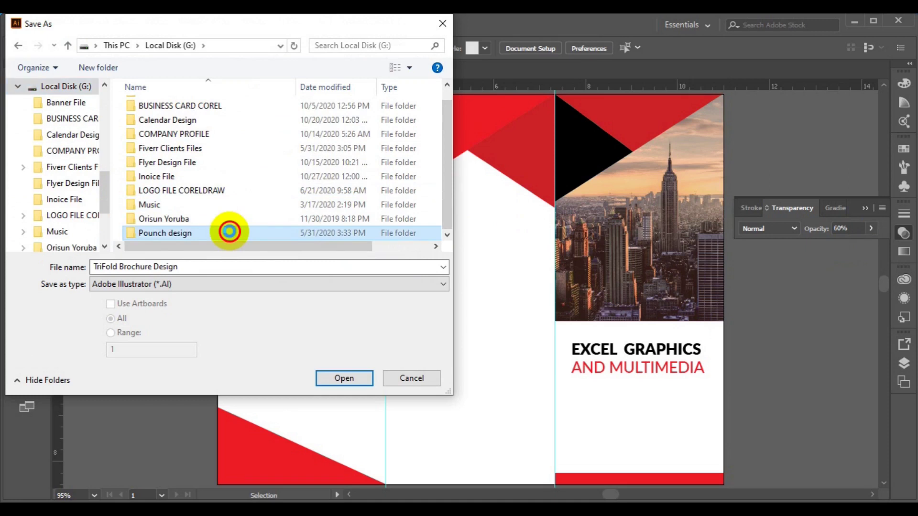
pyautogui.click(229, 232)
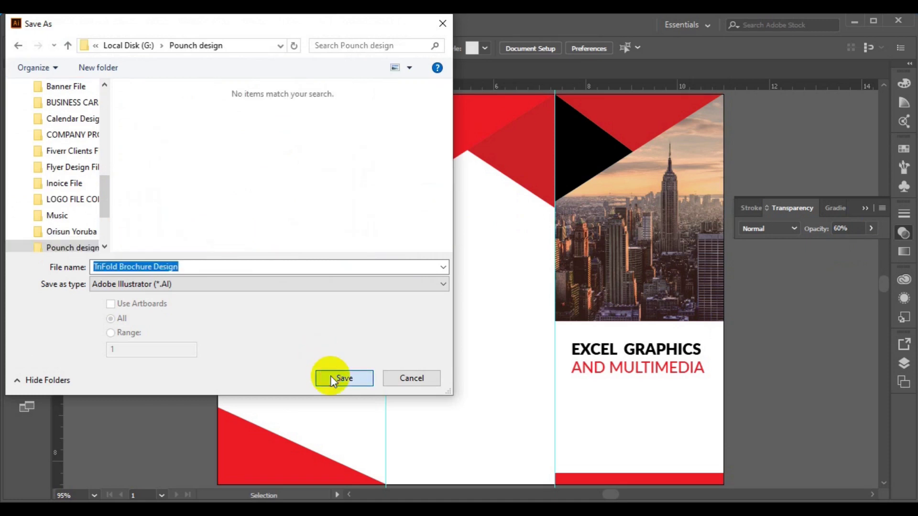
pyautogui.click(335, 378)
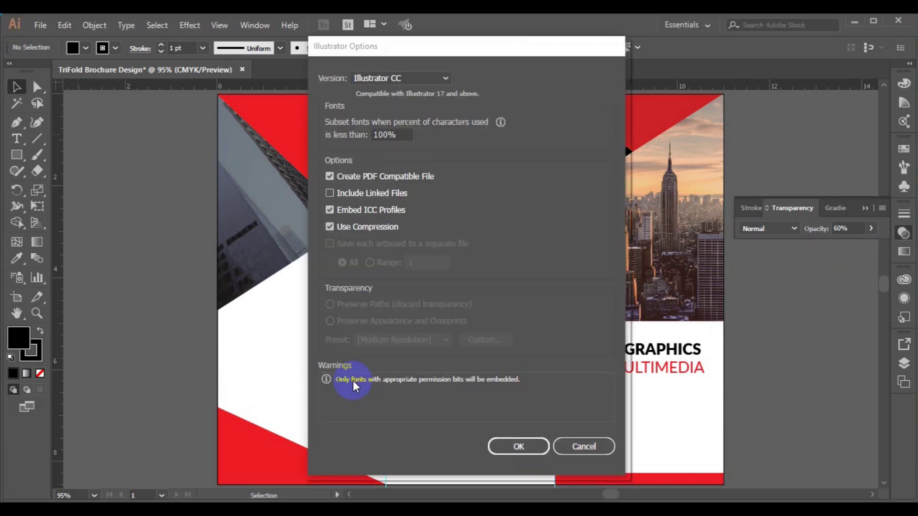
# Step: Accept the Illustrator Options with Illustrator CC compatibility to finish saving
pyautogui.click(526, 447)
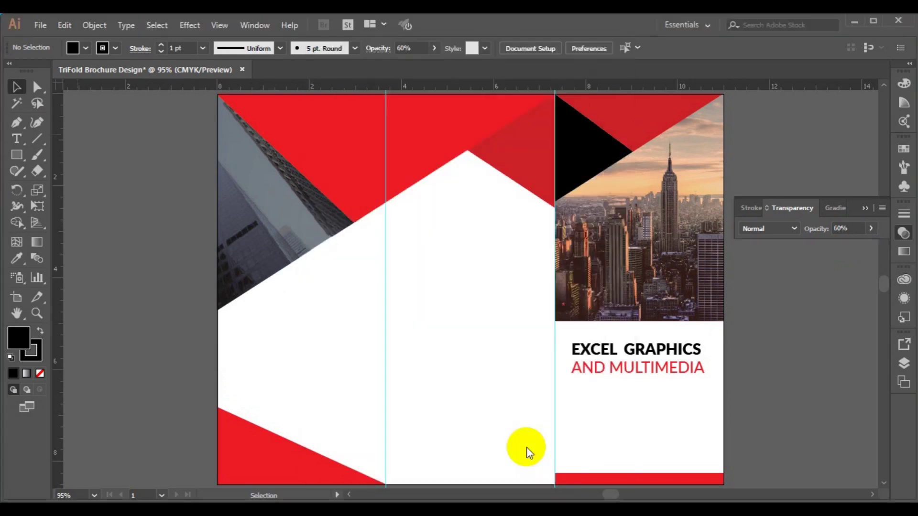